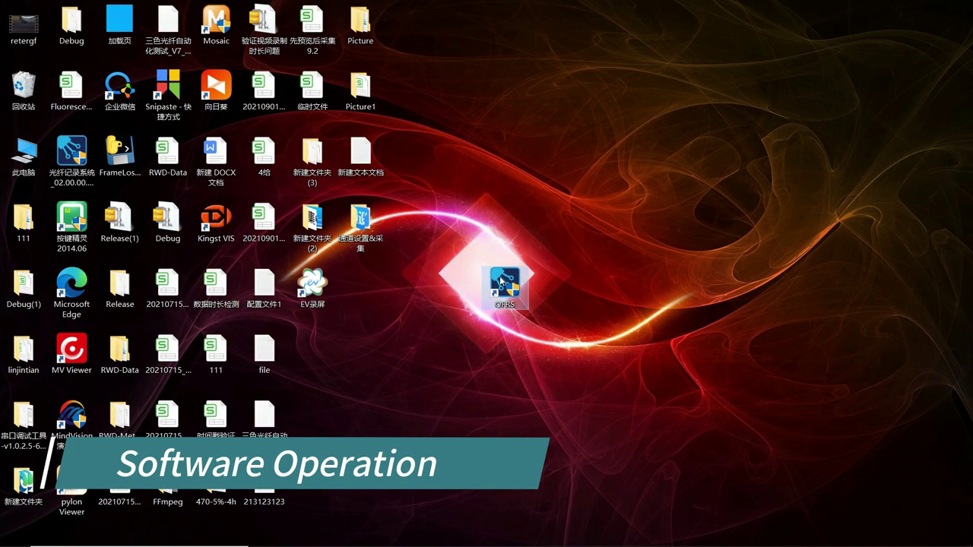
- Launch OFRS full-screen and select the 470nm 560nm 410nm light combination
double_click(503, 281)
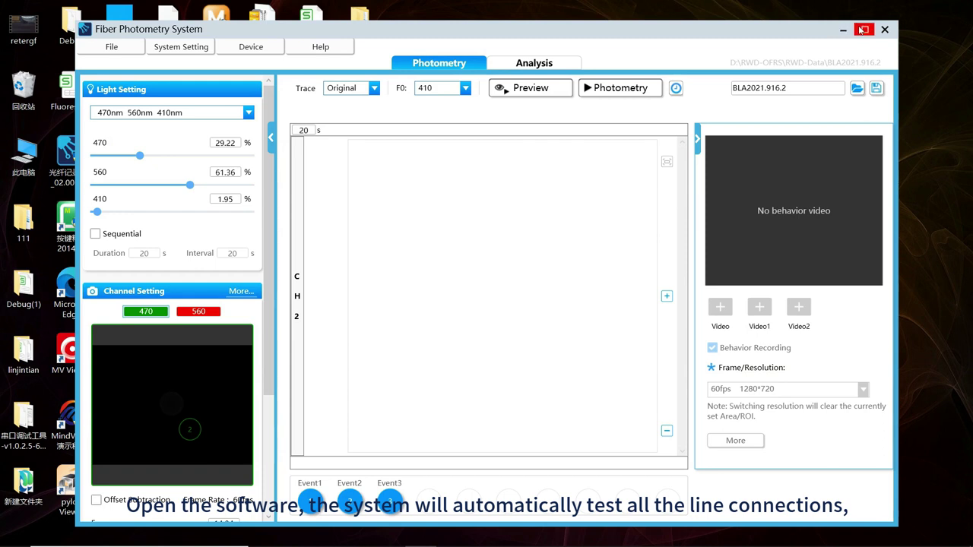
left_click(865, 31)
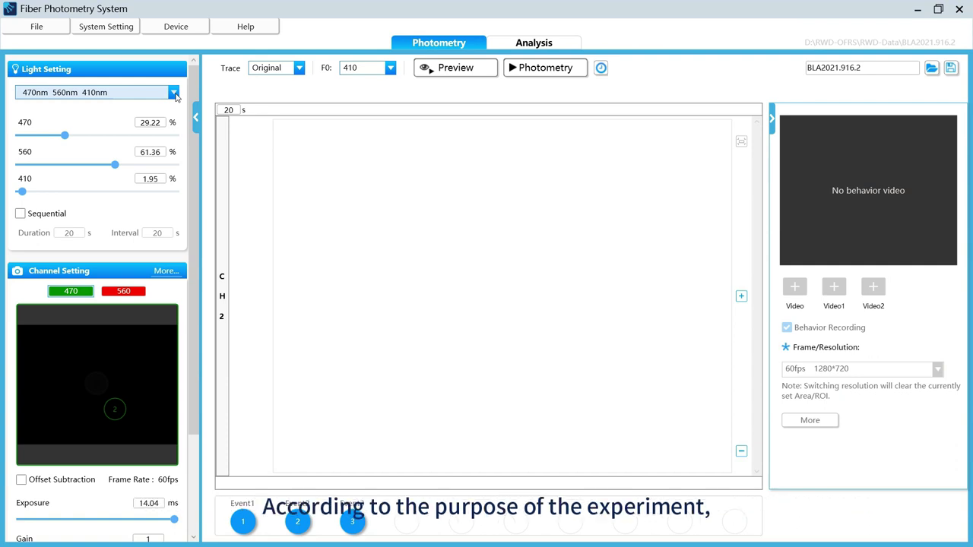
left_click(174, 93)
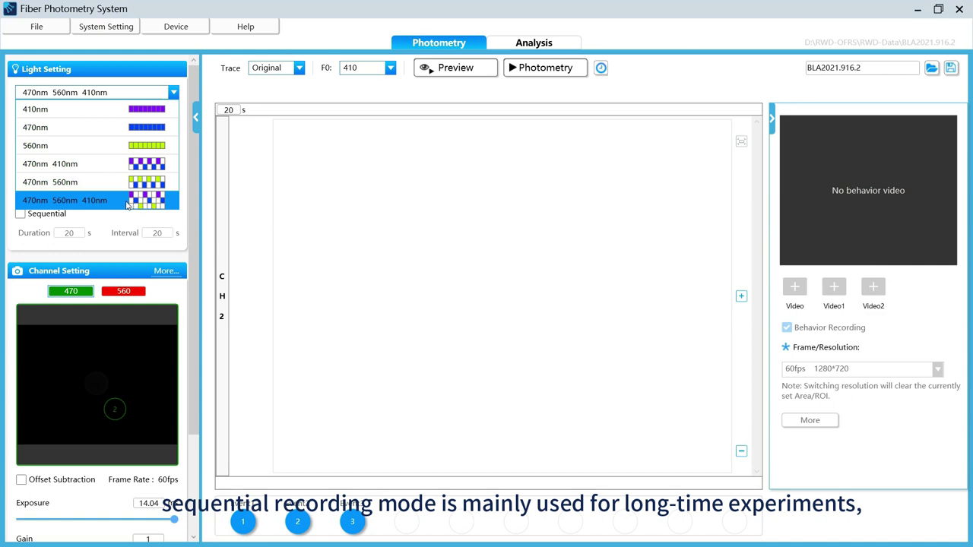
left_click(127, 201)
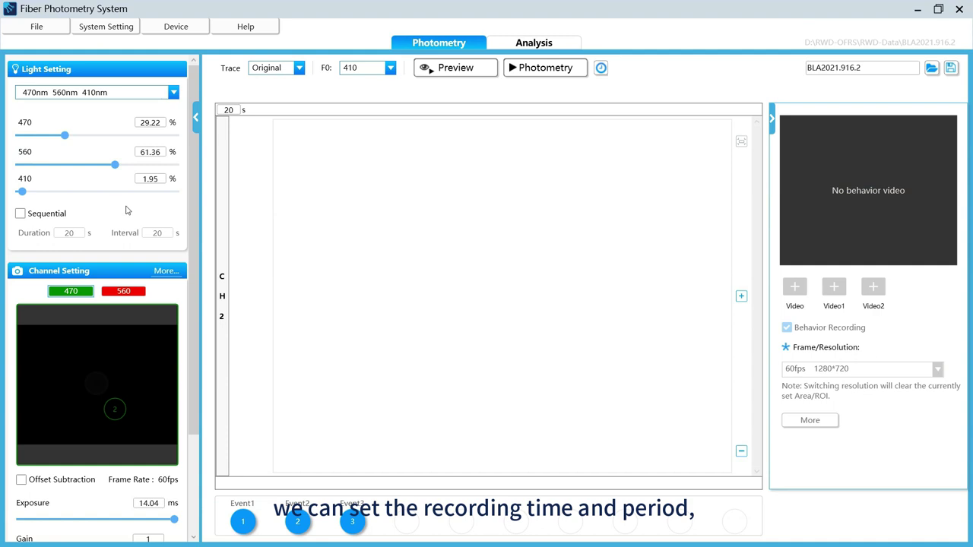
scroll(132, 262, "down", 1)
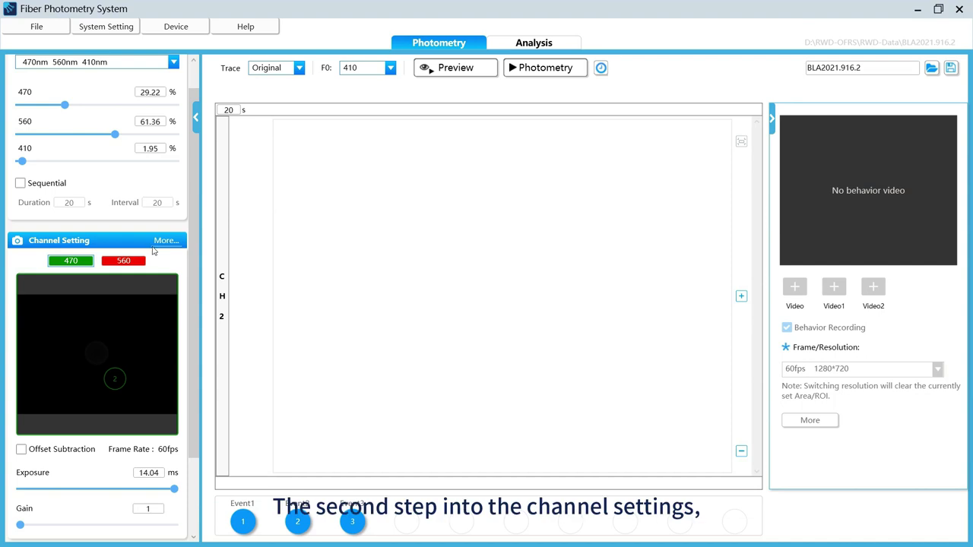
- Center the CH2 ROI circle on the fiber spot for both 470 and 560 channels, then confirm
left_click(166, 241)
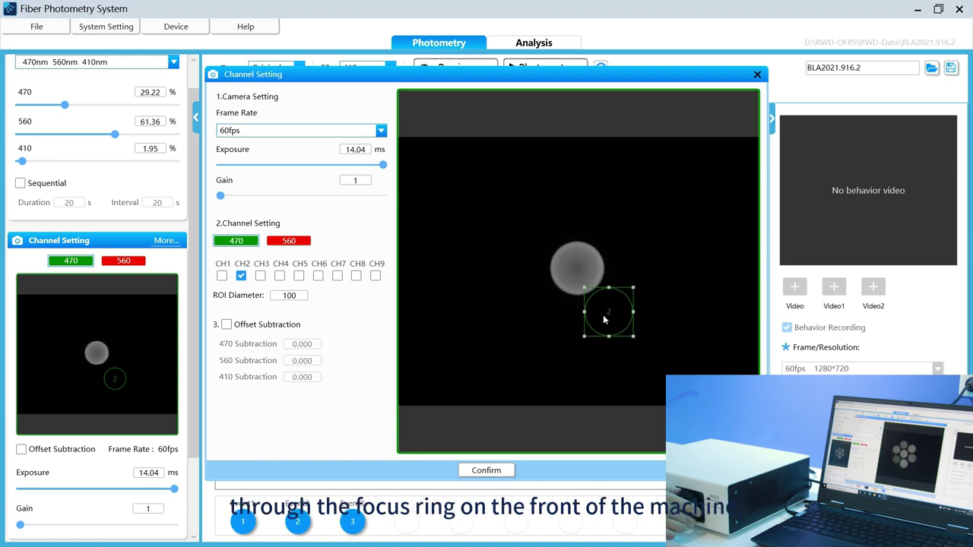
left_click_drag(583, 287, 576, 281)
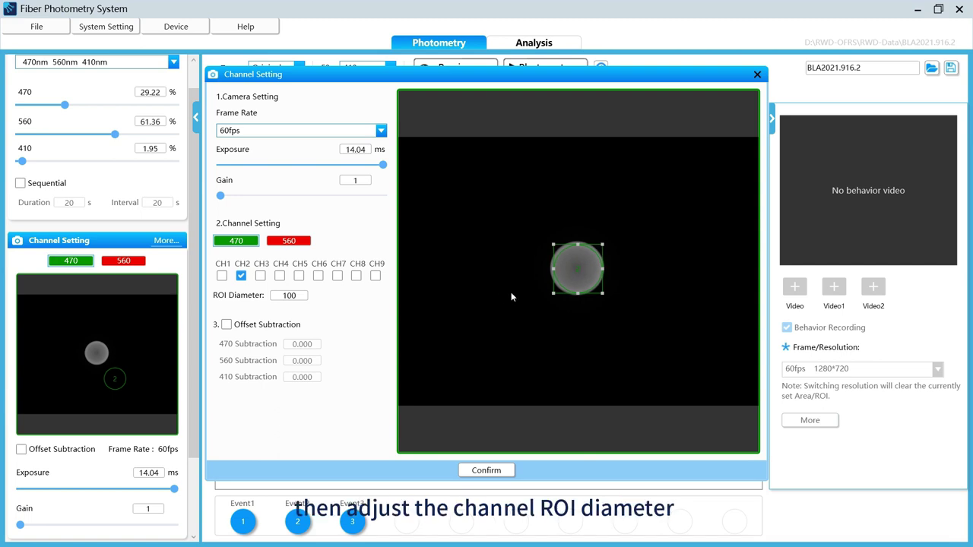
left_click(298, 240)
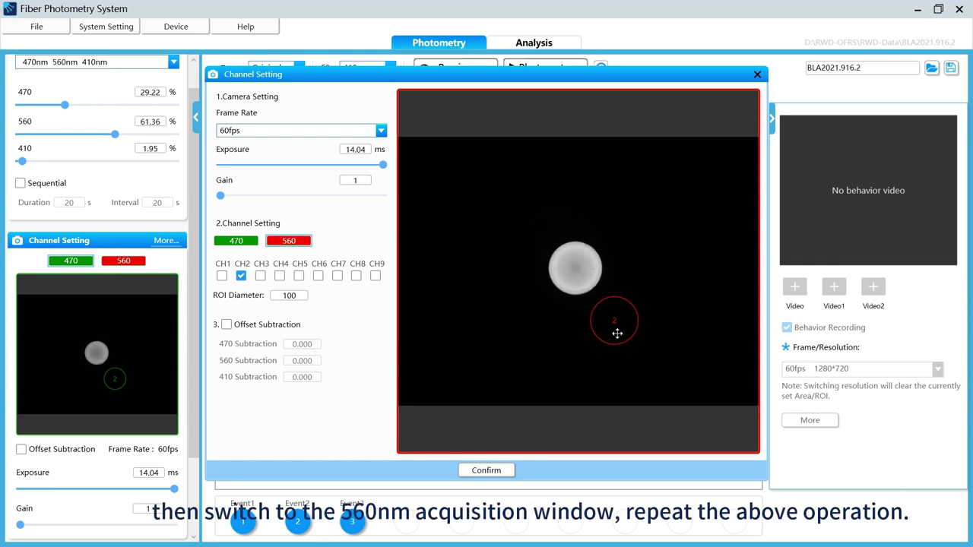
left_click_drag(618, 334, 579, 282)
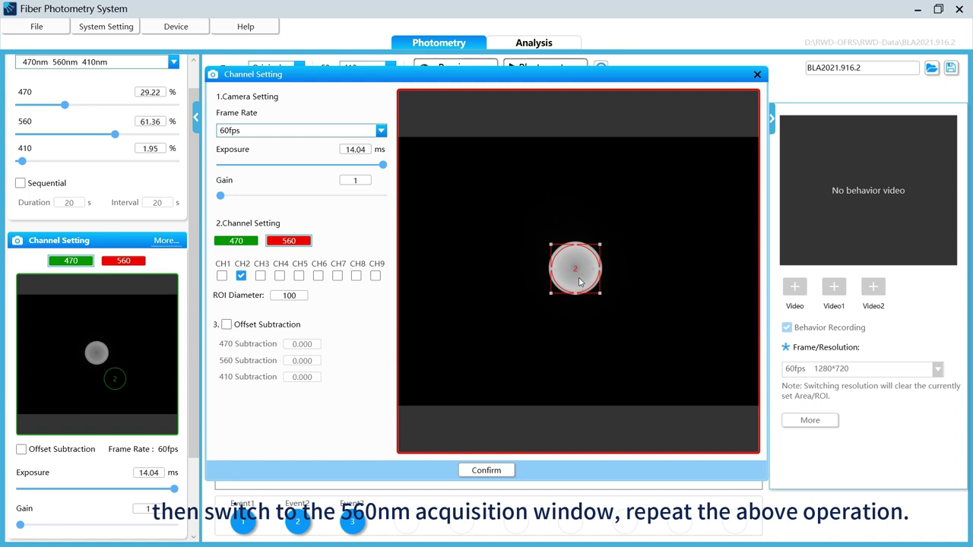
left_click(520, 328)
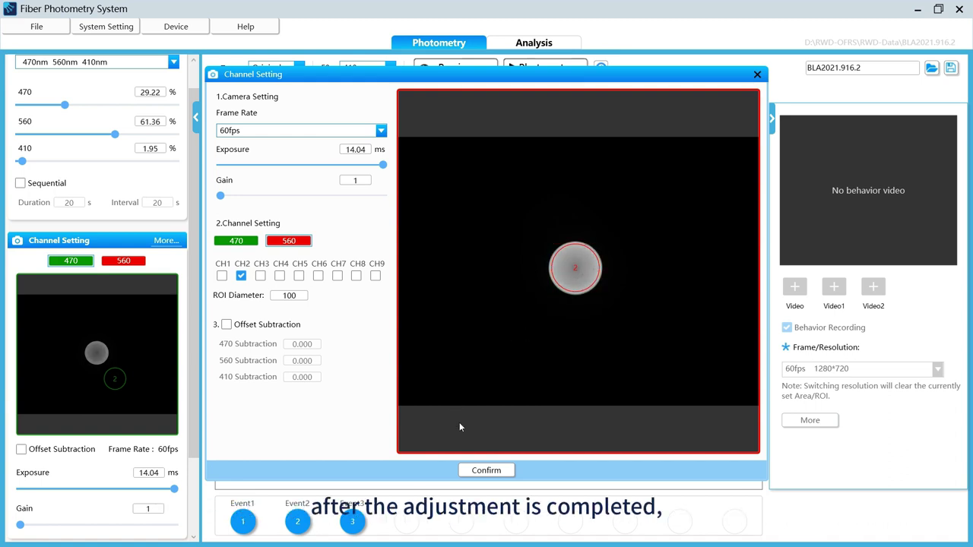
left_click(485, 471)
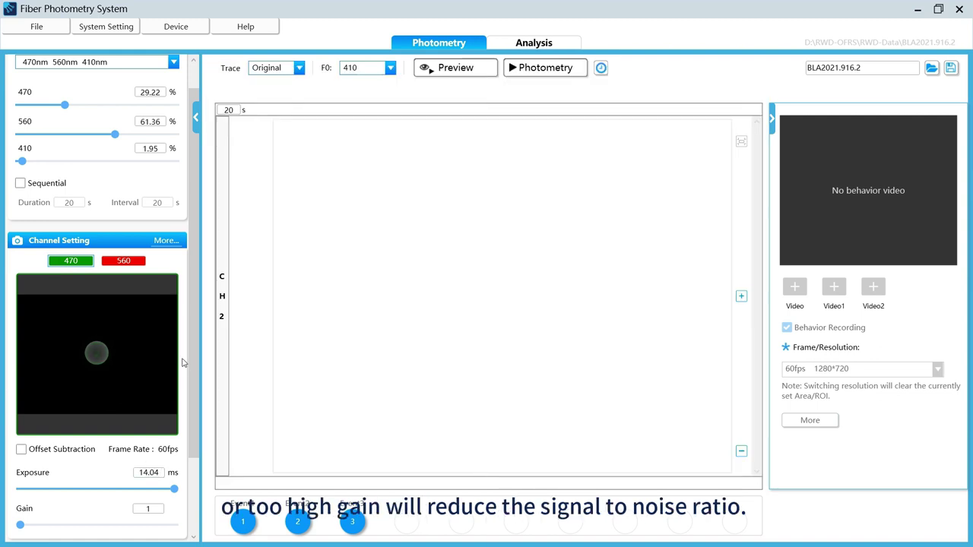
scroll(183, 362, "down", 2)
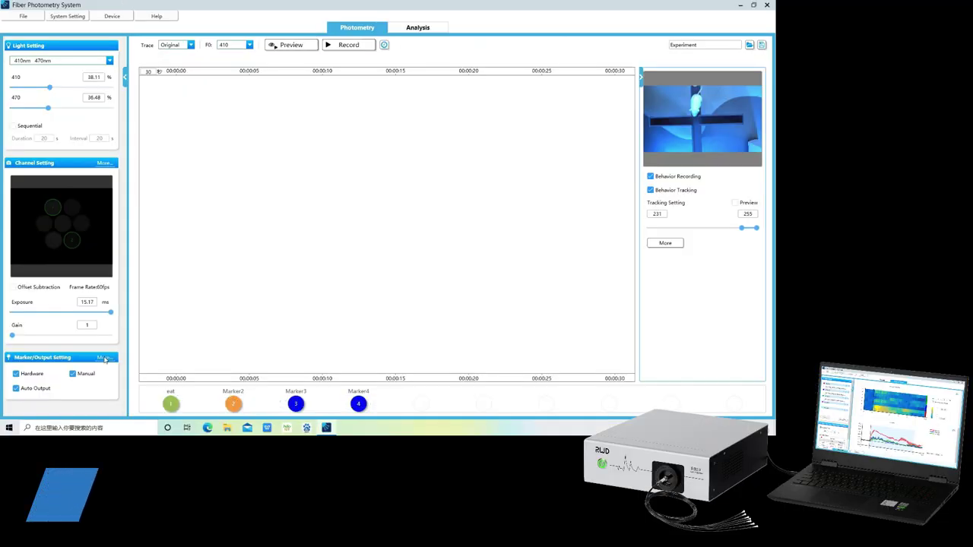
- Keep hardware marker Input1 on CH1 and set Input2's marker colour to red
left_click(104, 358)
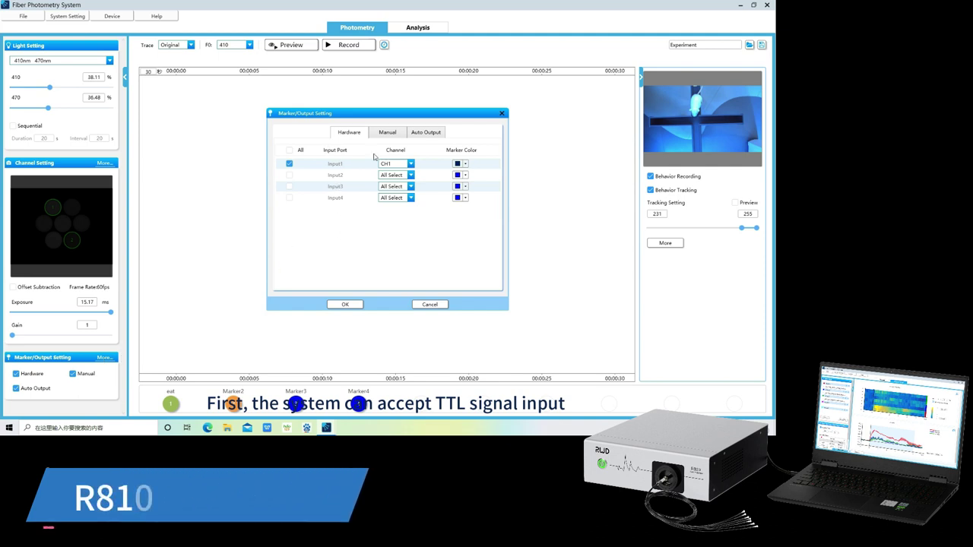
left_click(402, 164)
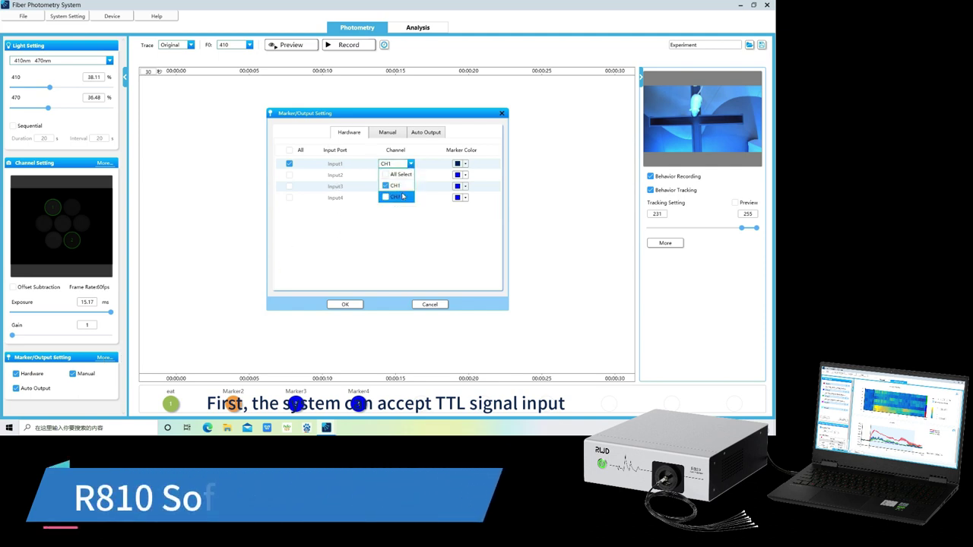
left_click(405, 182)
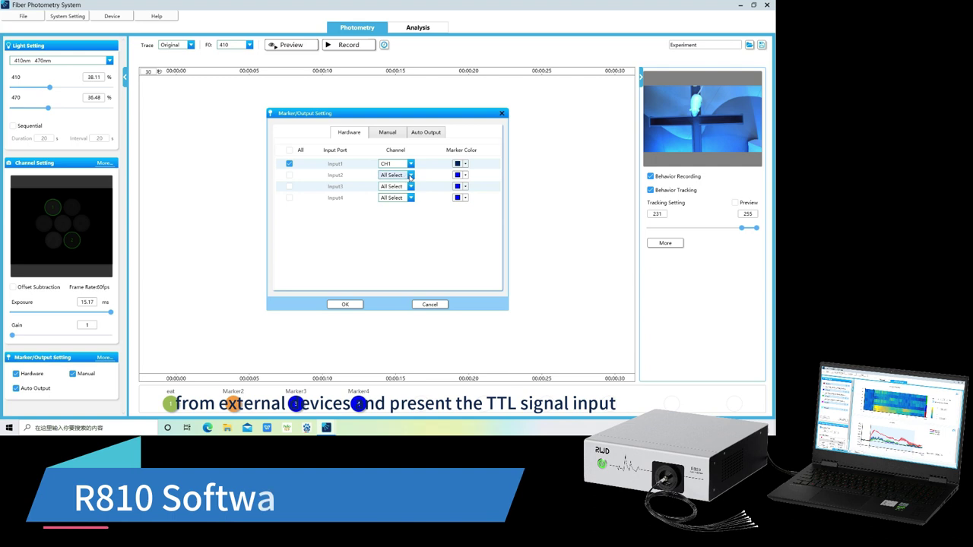
left_click(408, 176)
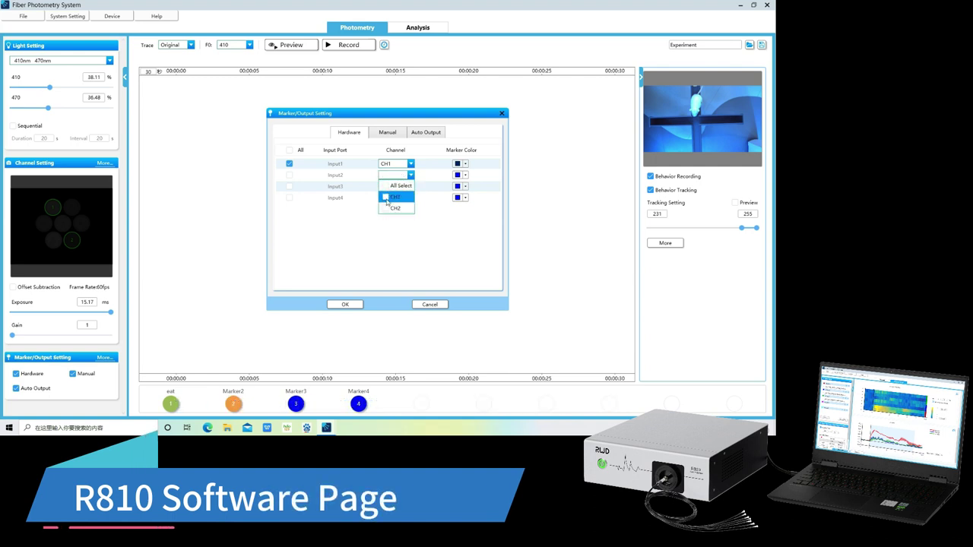
left_click(388, 196)
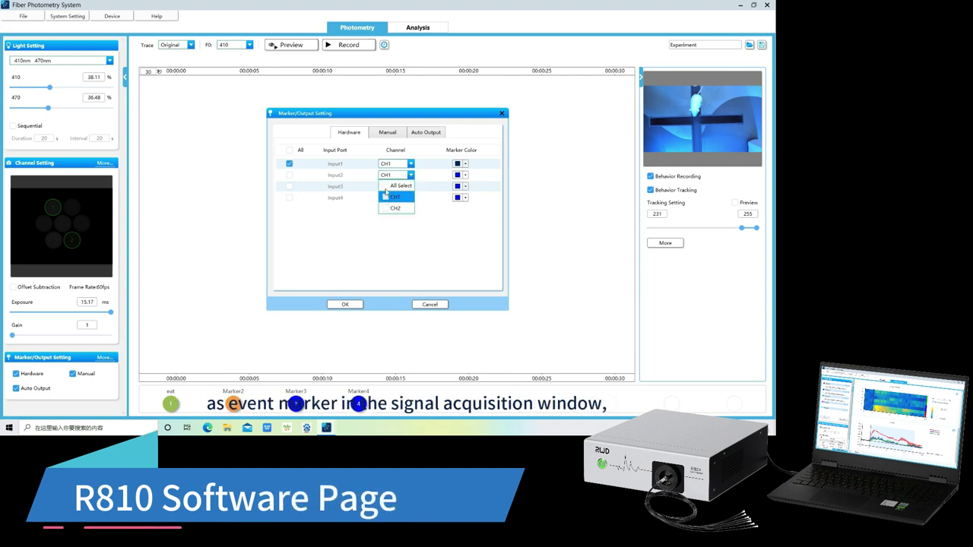
left_click(409, 226)
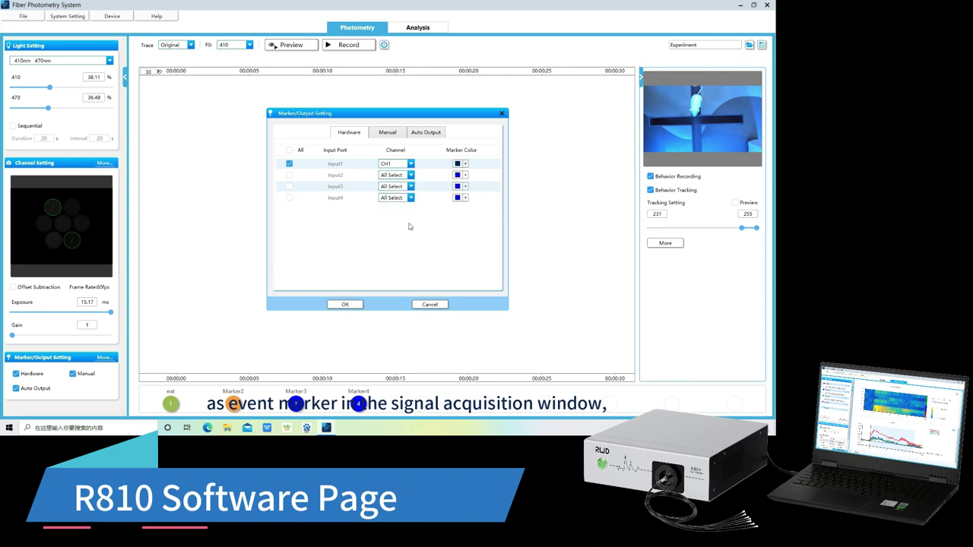
left_click(465, 177)
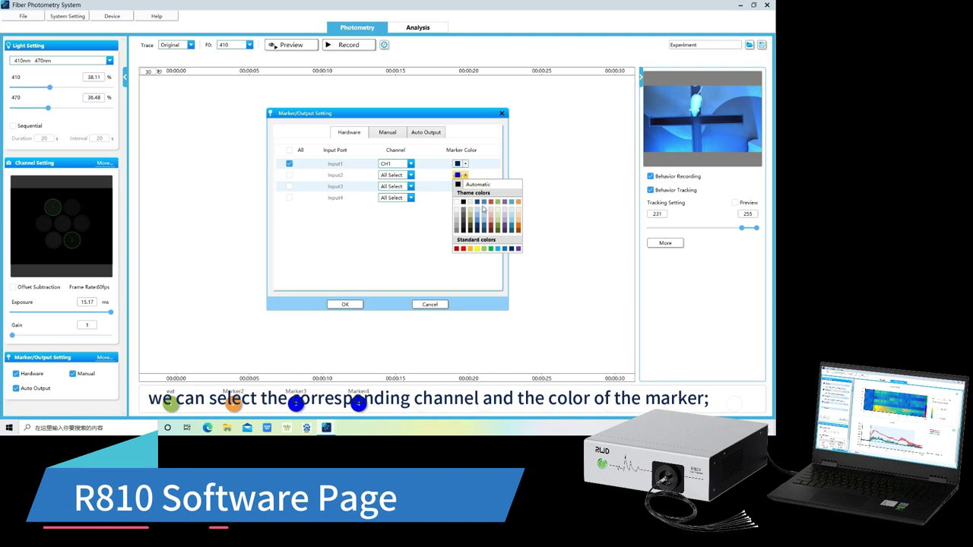
left_click(483, 202)
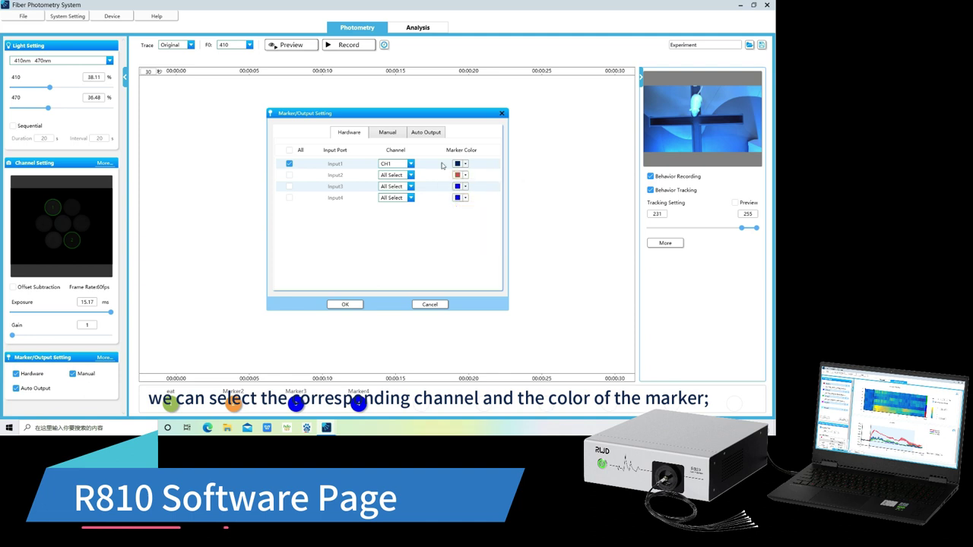
- Show the Manual marker settings, keeping the eat marker on CH2
left_click(385, 135)
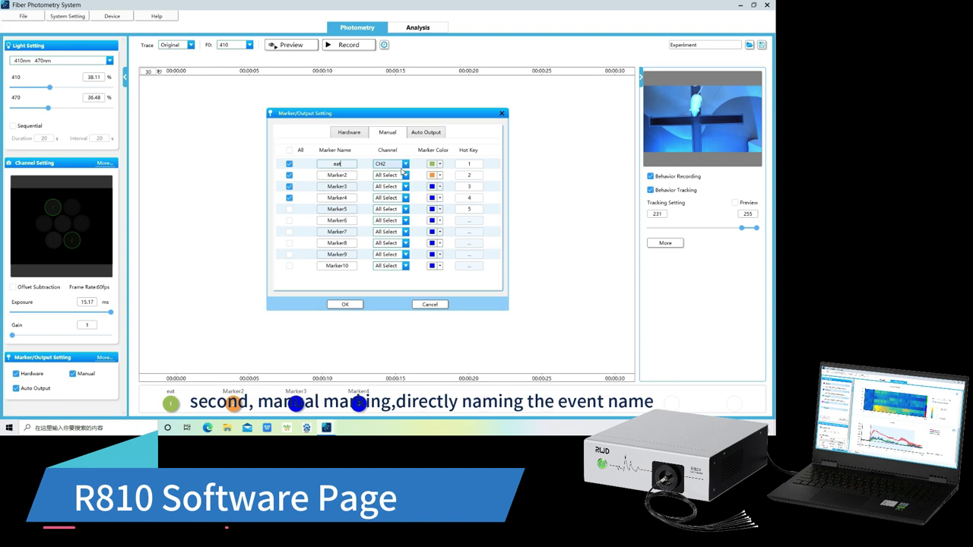
left_click(404, 164)
left_click(405, 166)
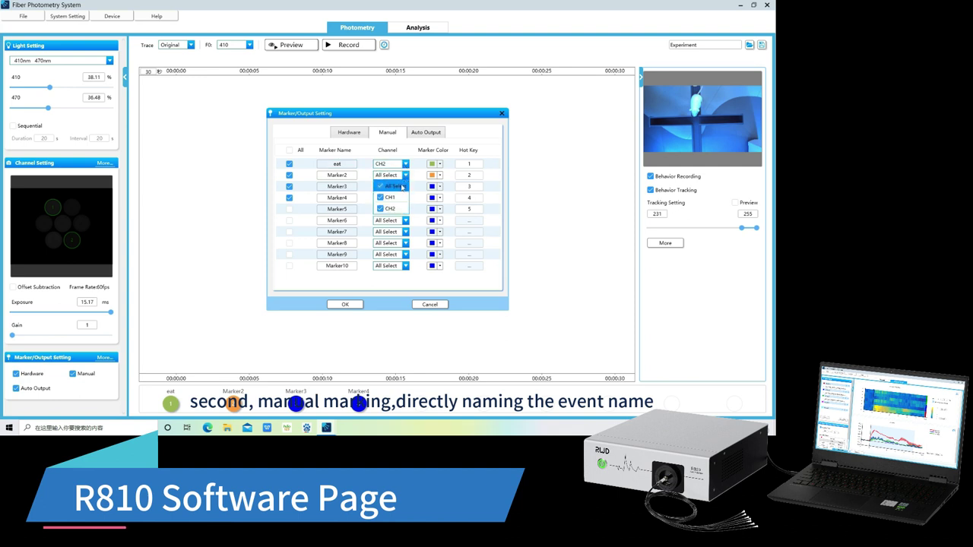
left_click(472, 165)
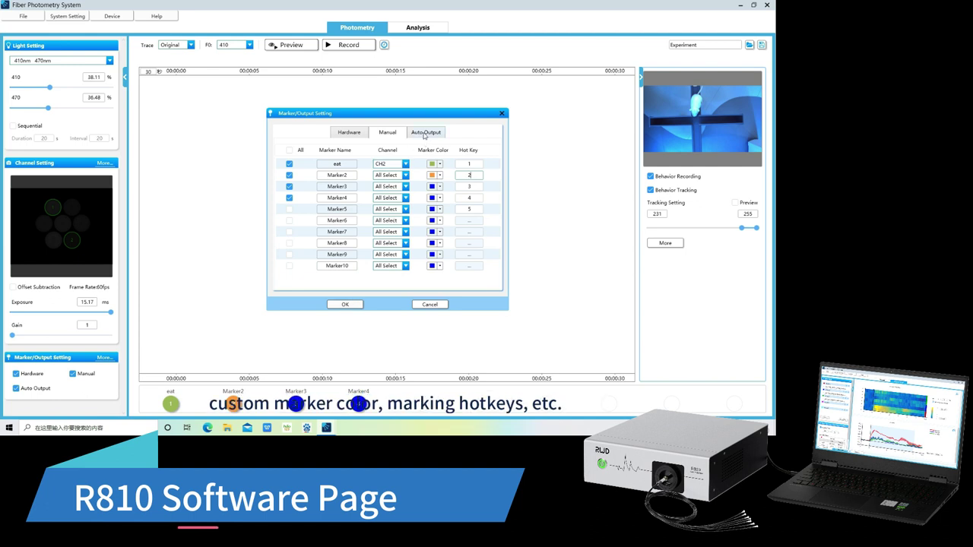
- Confirm Output1 auto output at a 5% ΔF/F threshold, 2 Hz, 10 ms pulses for 20 s, and close
left_click(425, 134)
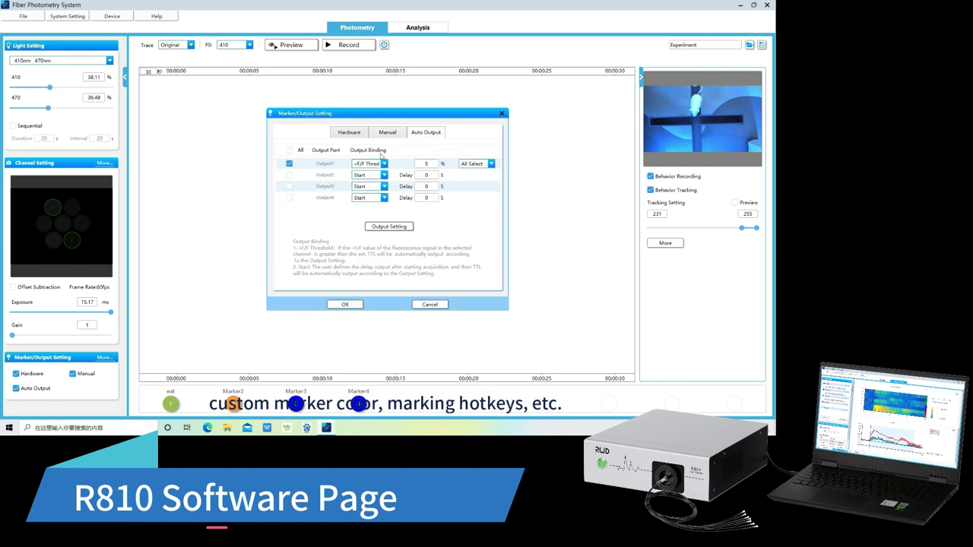
left_click(383, 164)
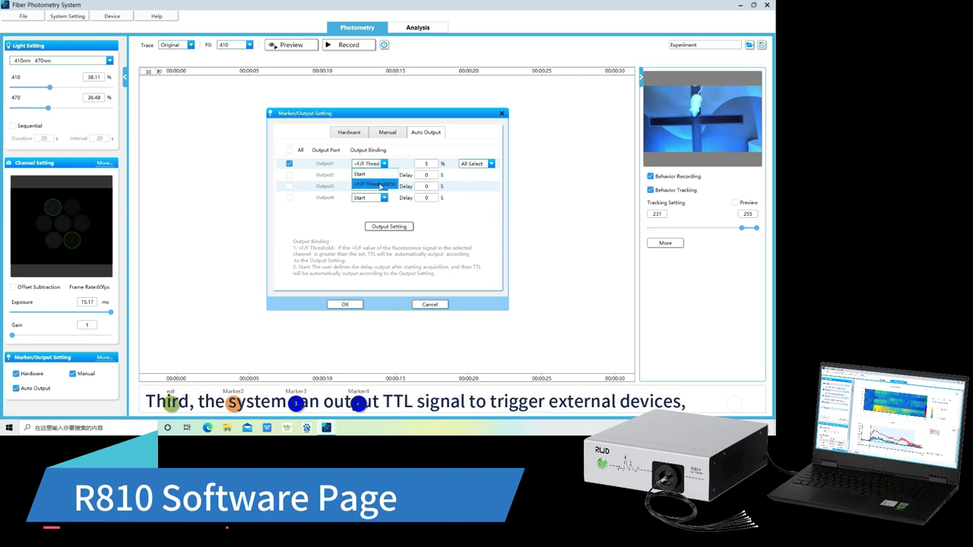
left_click(491, 164)
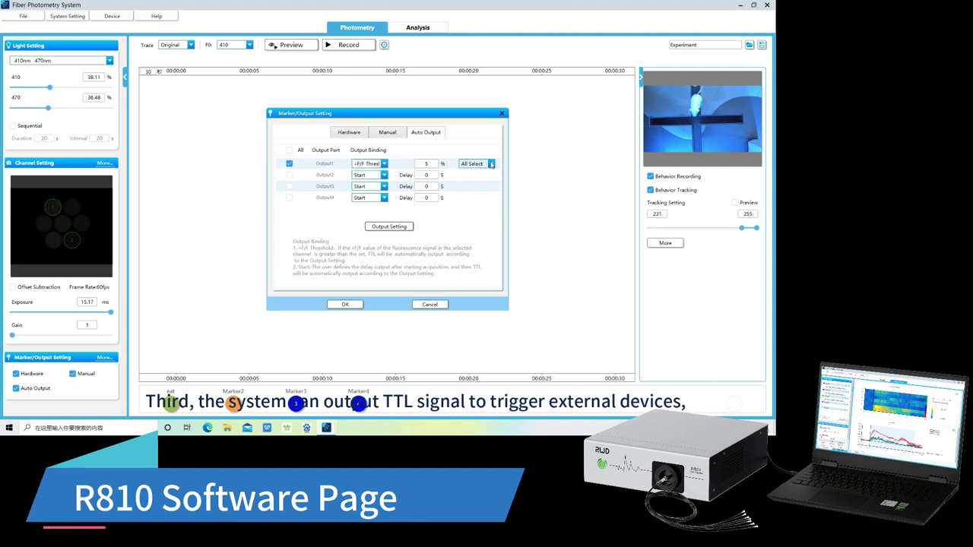
left_click(491, 164)
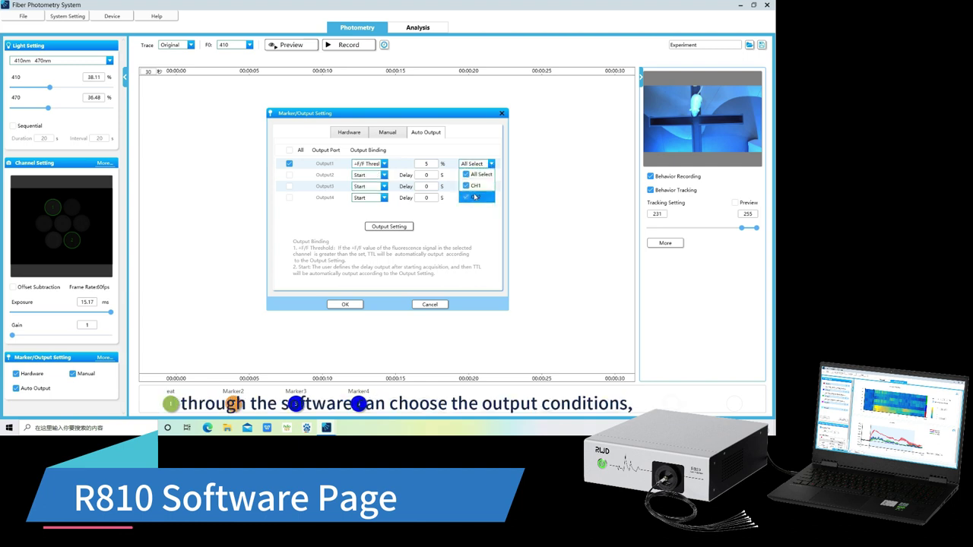
left_click(449, 213)
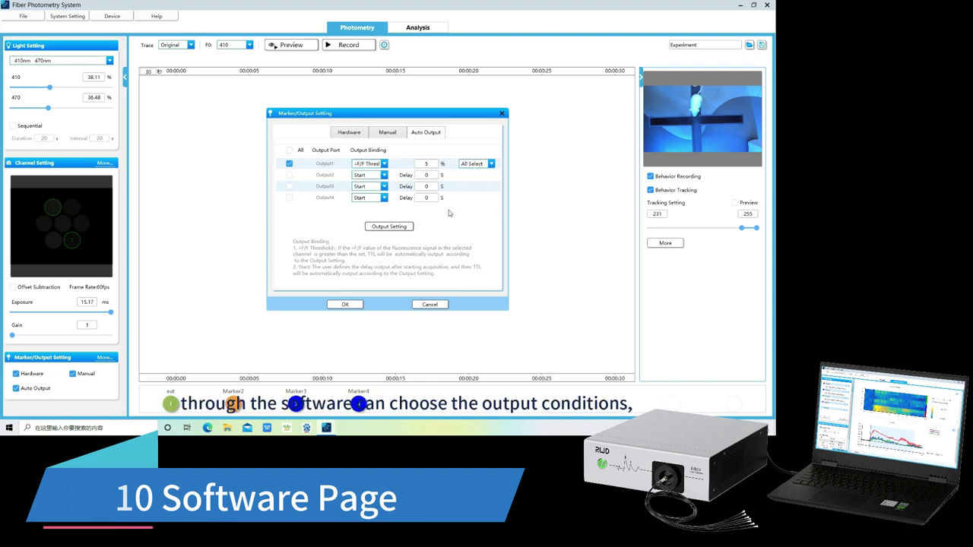
left_click(388, 227)
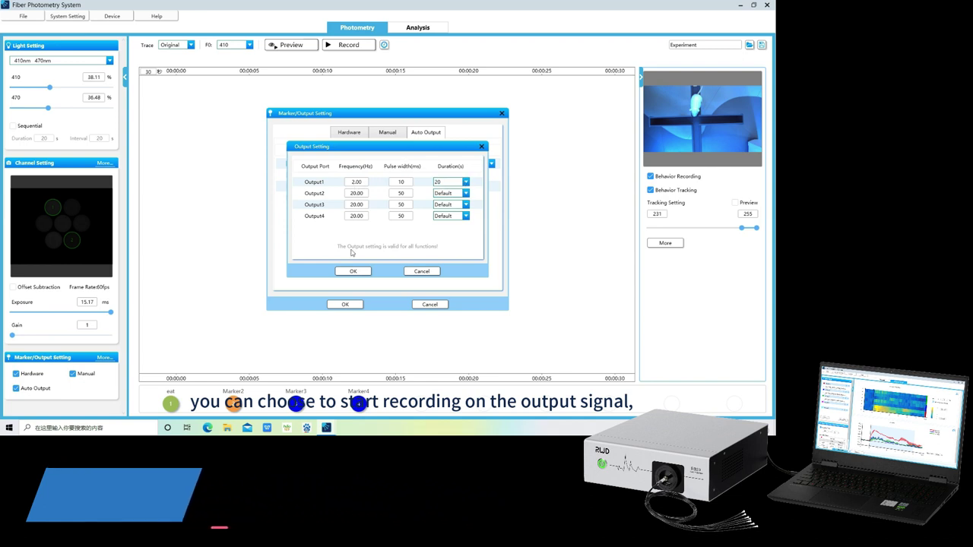
left_click(352, 272)
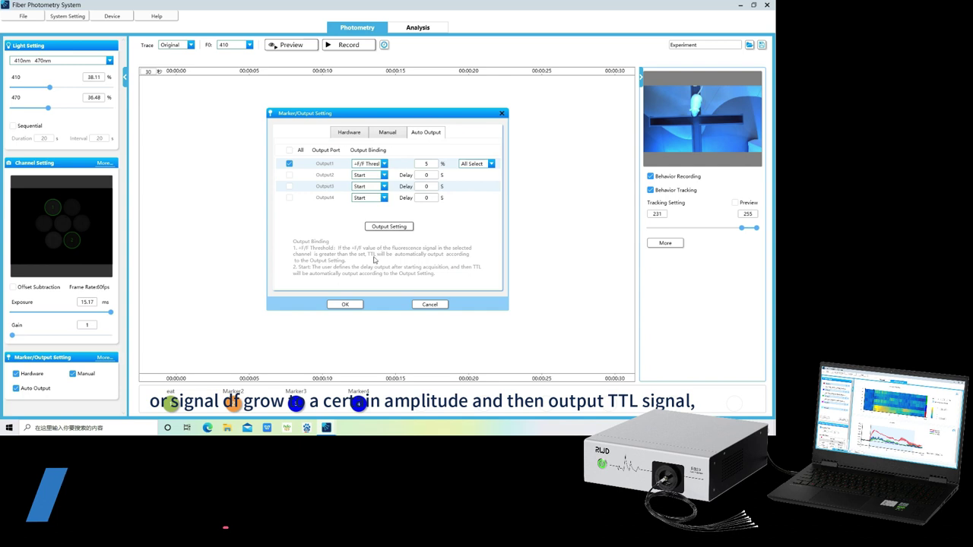
left_click(347, 305)
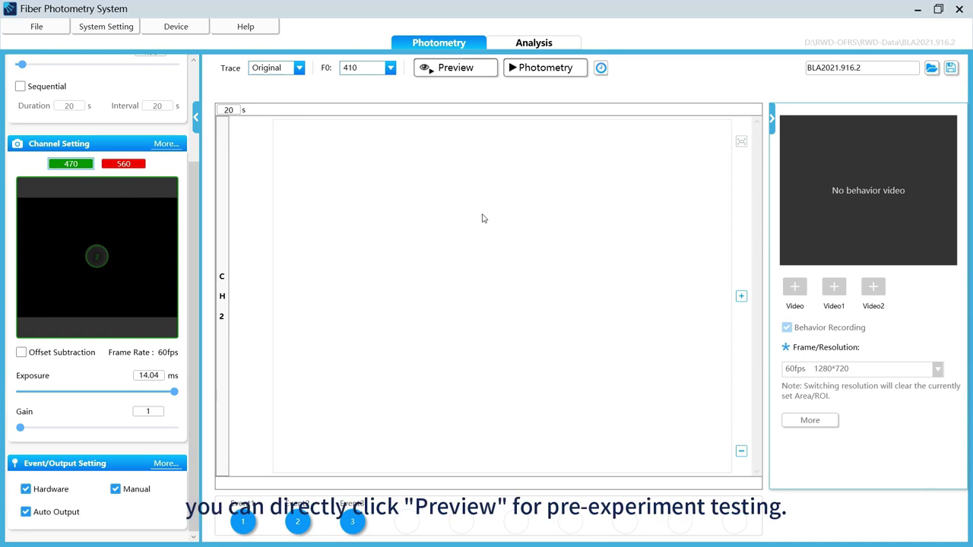
- Start the live preview of the fluorescence signals
left_click(464, 68)
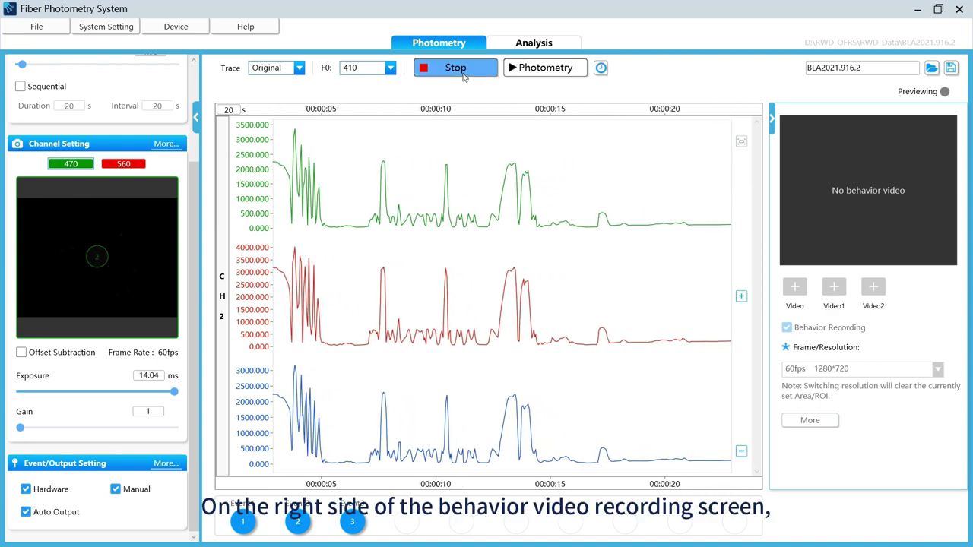
- Connect the MindVision behavior camera and restart the preview with video
left_click(795, 289)
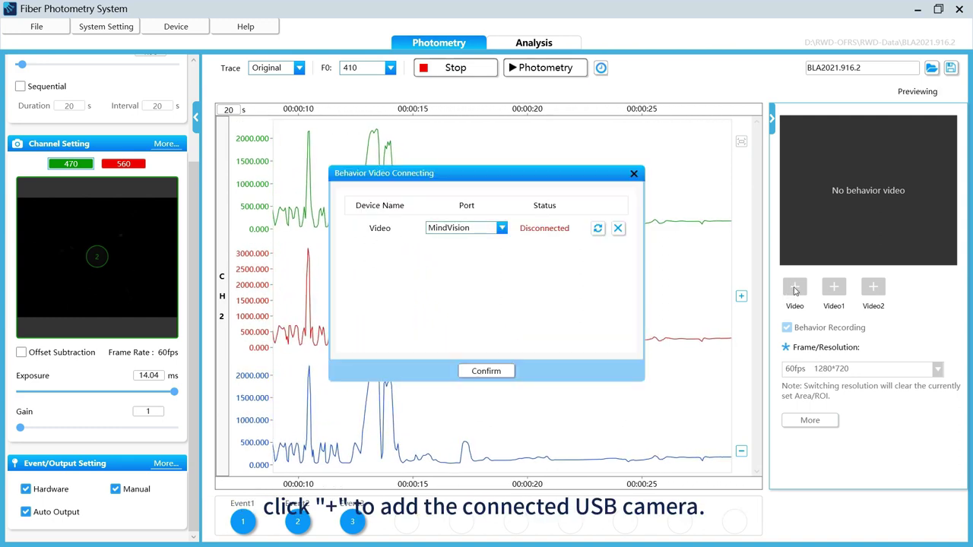
left_click(598, 230)
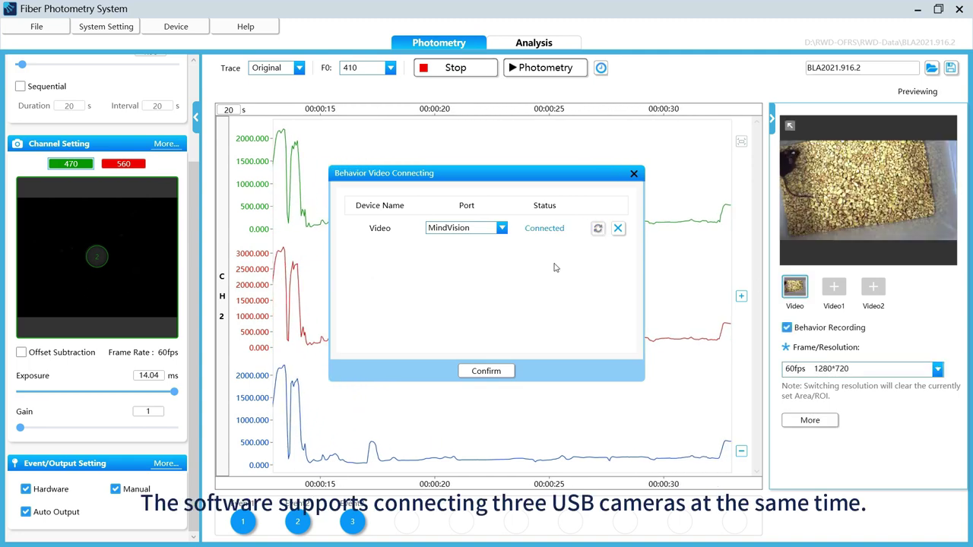
left_click(485, 372)
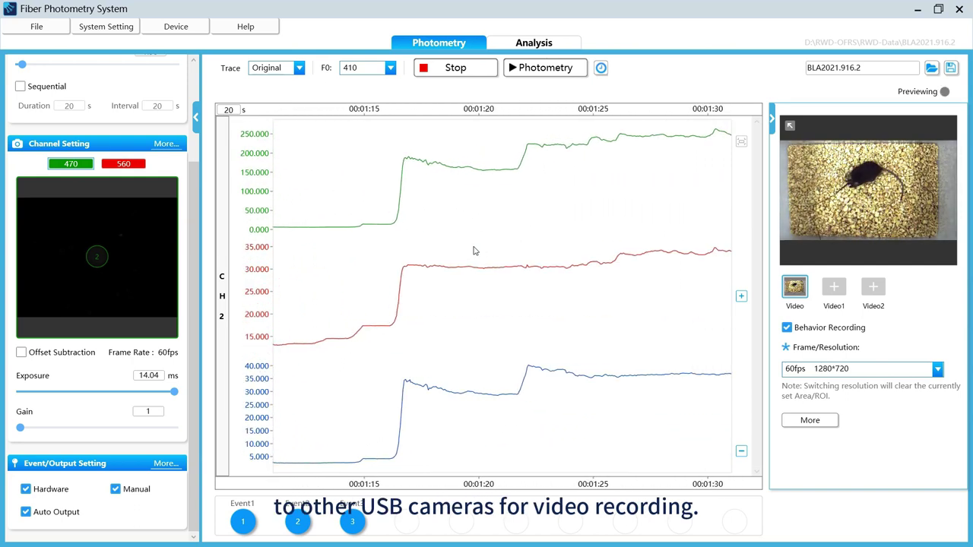
left_click(487, 69)
left_click(486, 70)
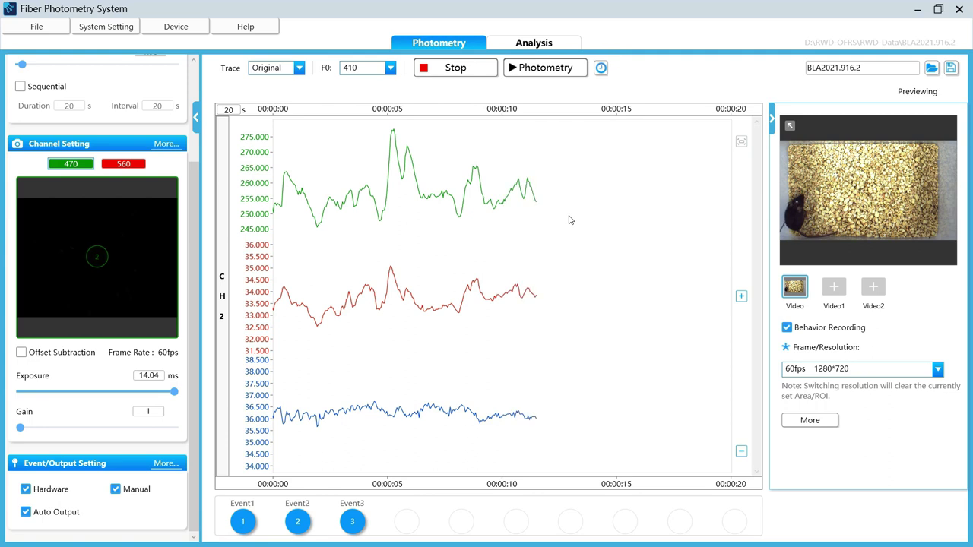
- Record fluorescence with behavior video, marking two Event1 events during the session
left_click(566, 74)
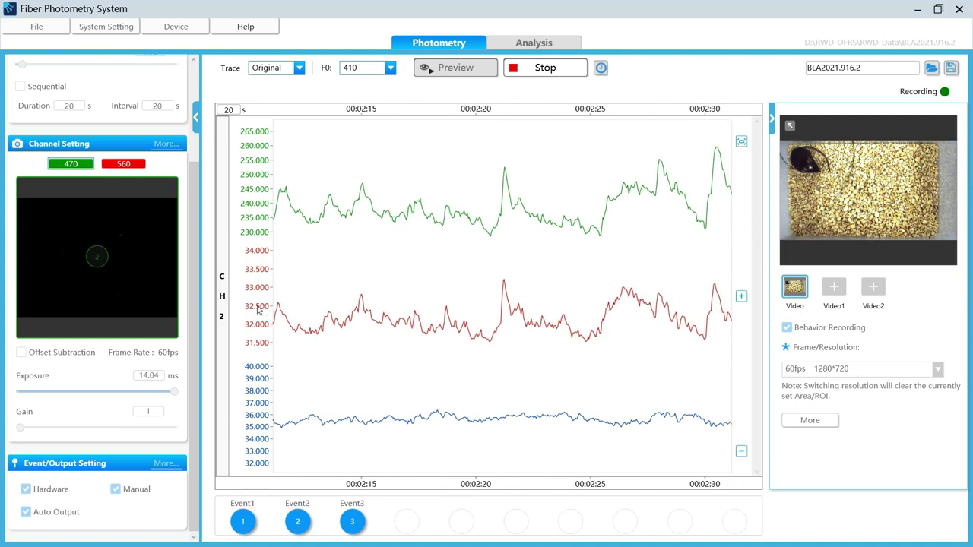
left_click(243, 522)
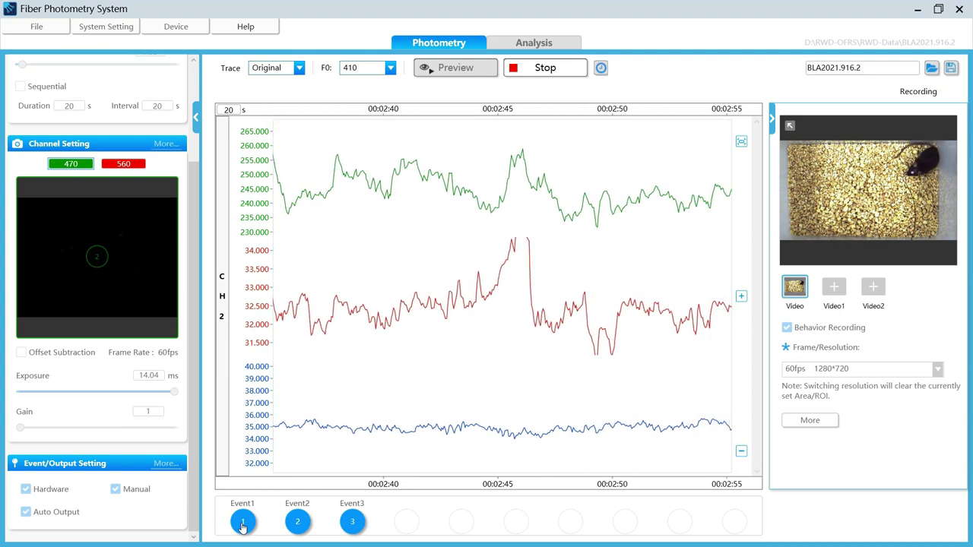
left_click(242, 522)
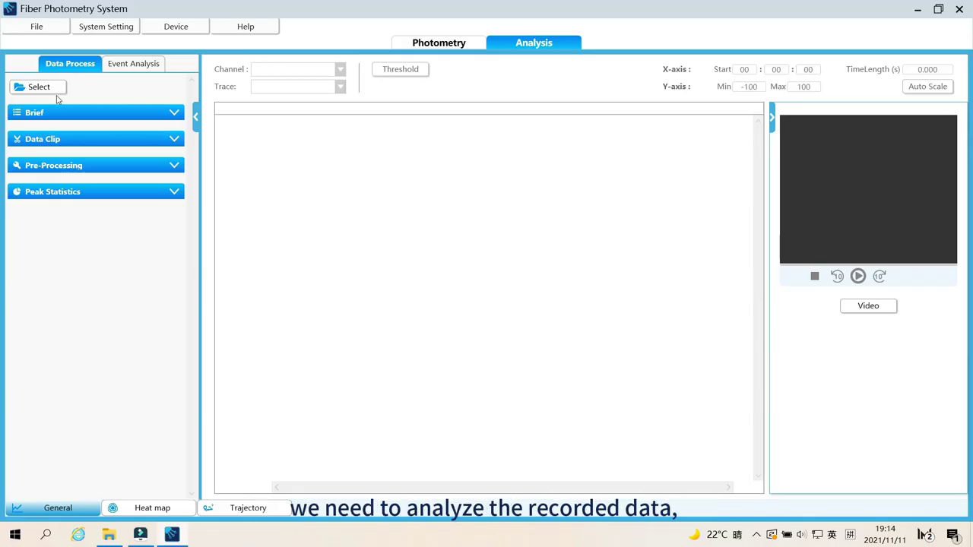
- Load the BLA R820 fluorescence data file from the 原始数据 folder
left_click(48, 88)
double_click(293, 152)
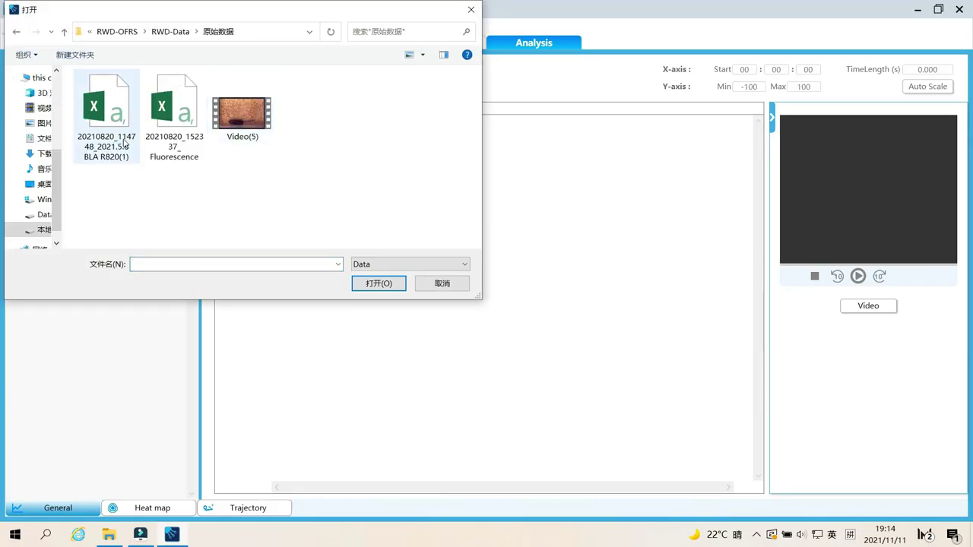
left_click(125, 145)
left_click(371, 284)
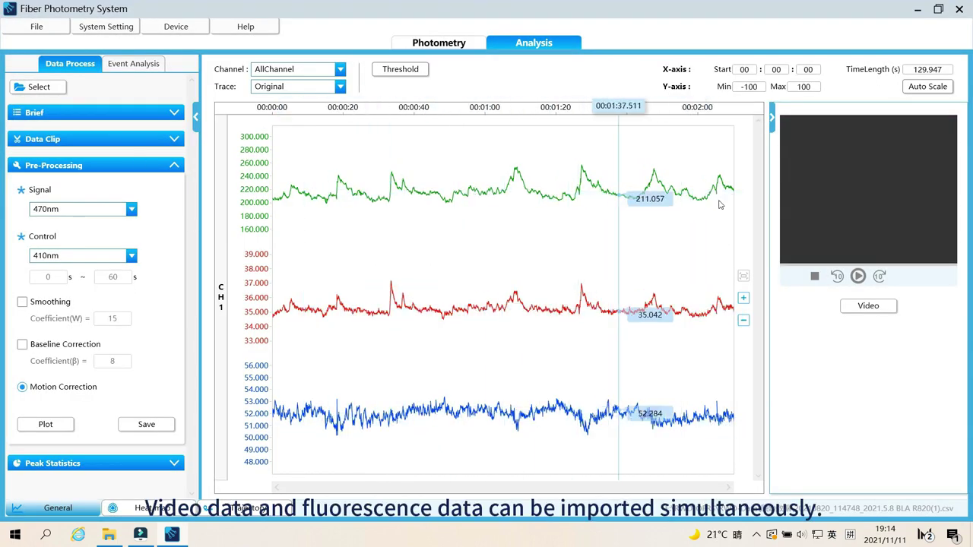
- Import the Video(5).mp4 behavior video and briefly play, rewind and pause it
left_click(865, 308)
left_click(106, 90)
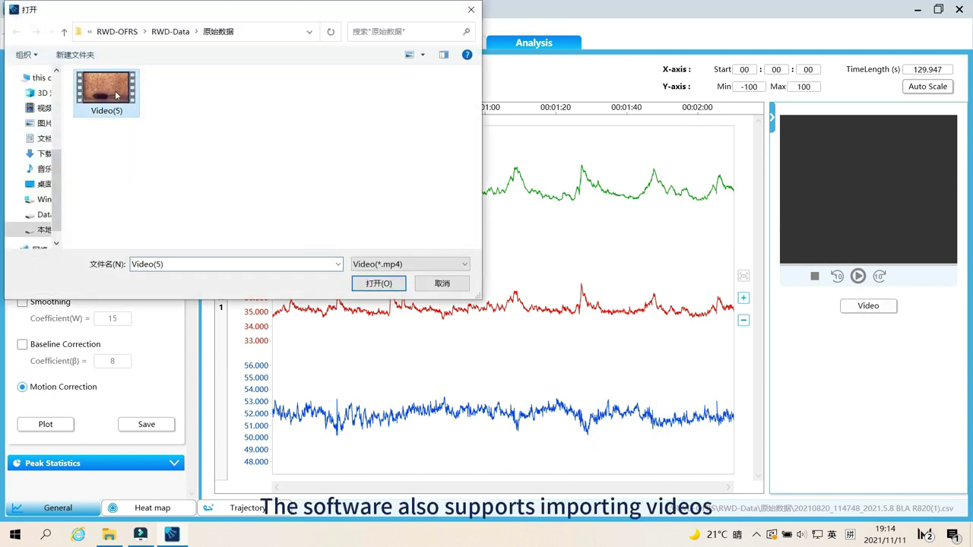
left_click(379, 283)
left_click(445, 349)
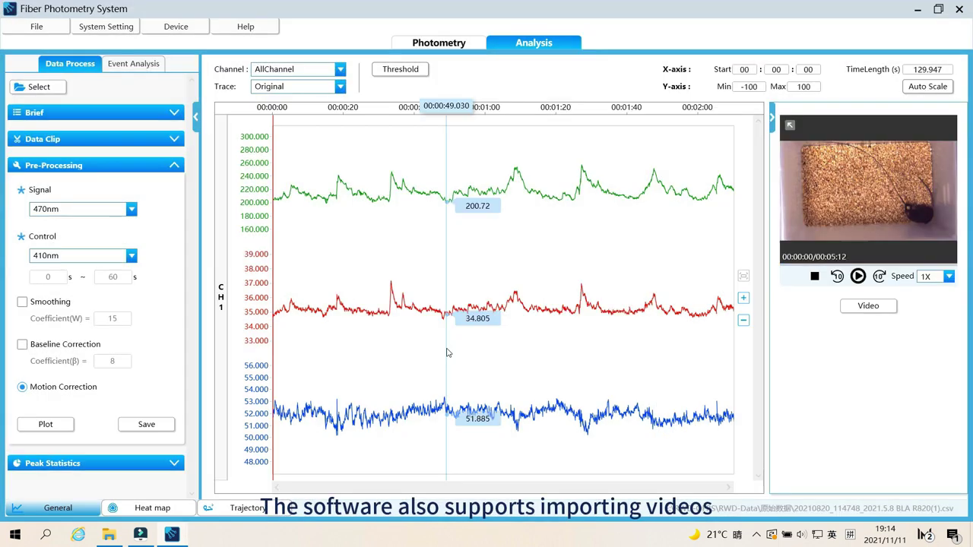
left_click(858, 277)
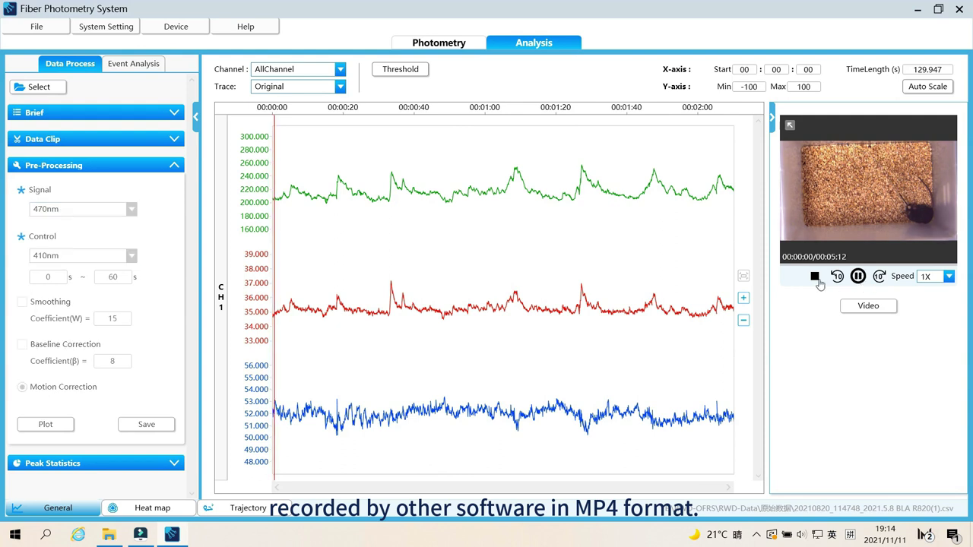
left_click(791, 264)
left_click_drag(791, 265, 784, 272)
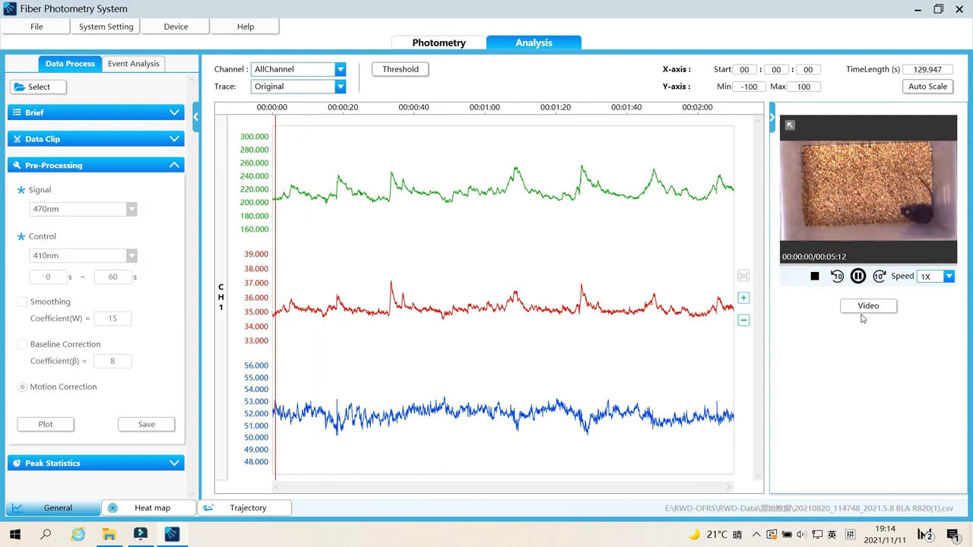
left_click(858, 277)
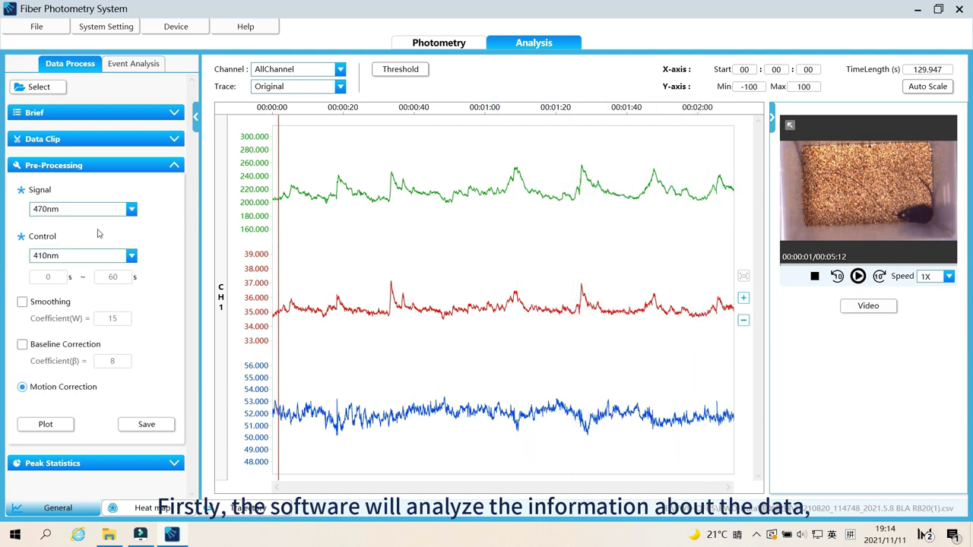
- Clip all channels starting at 10 s with a 100 s length, ending at 00:01:50
left_click(164, 112)
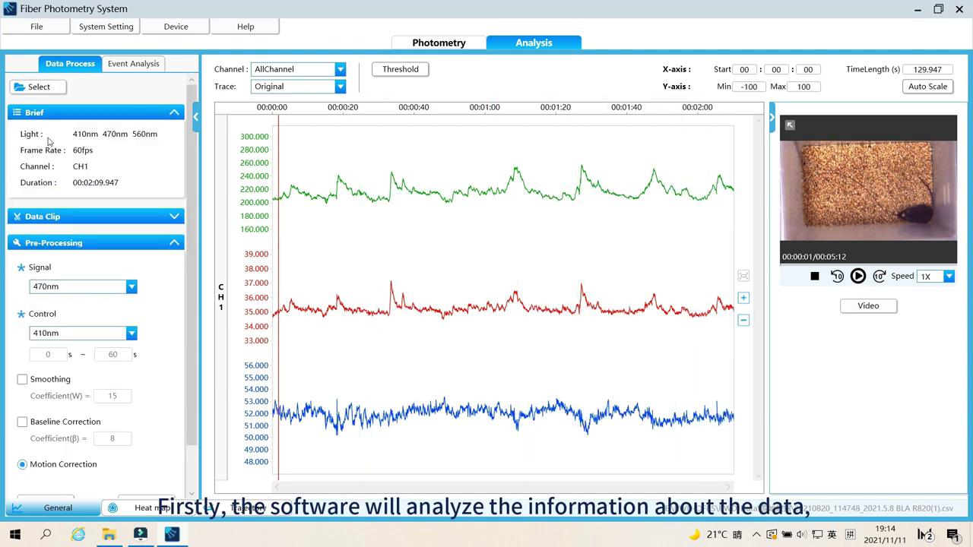
left_click(174, 114)
left_click(154, 140)
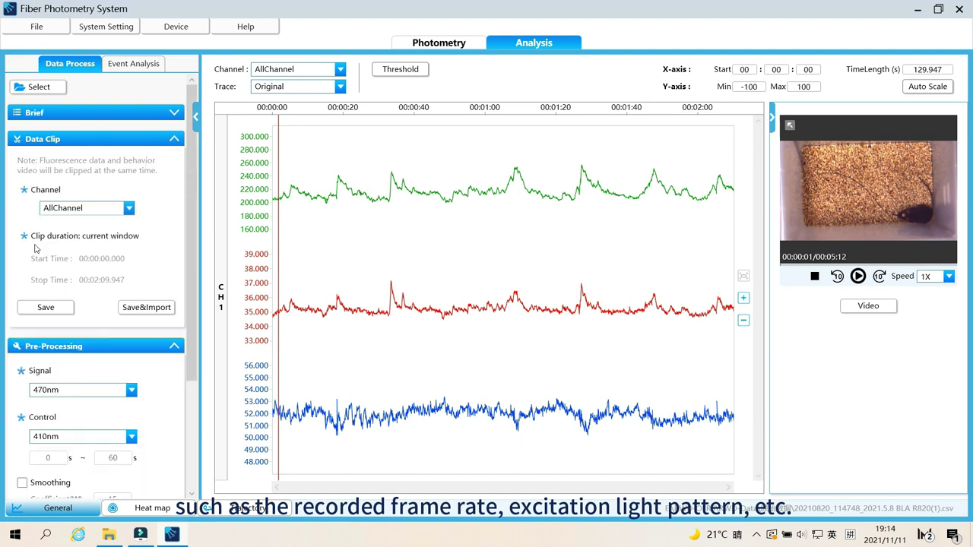
left_click(98, 214)
left_click(76, 222)
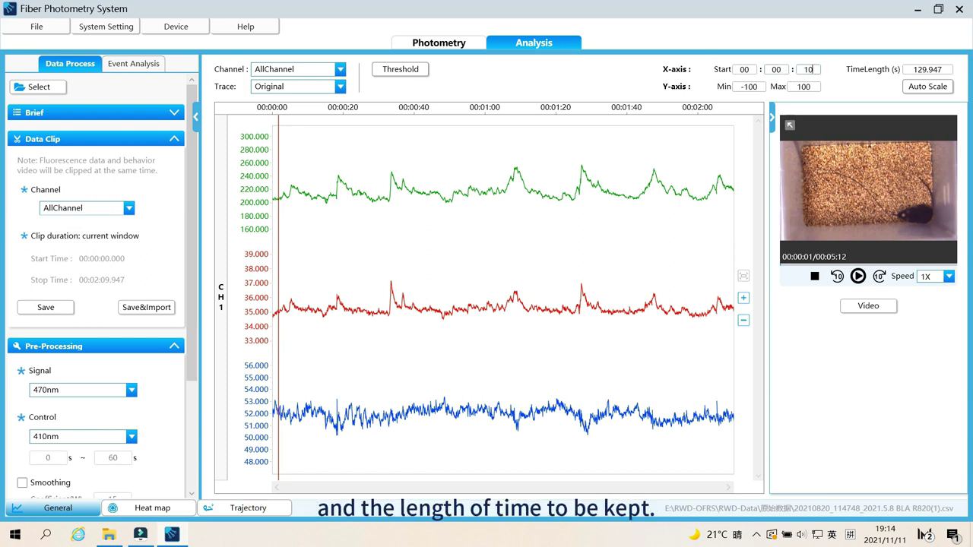
key("Return")
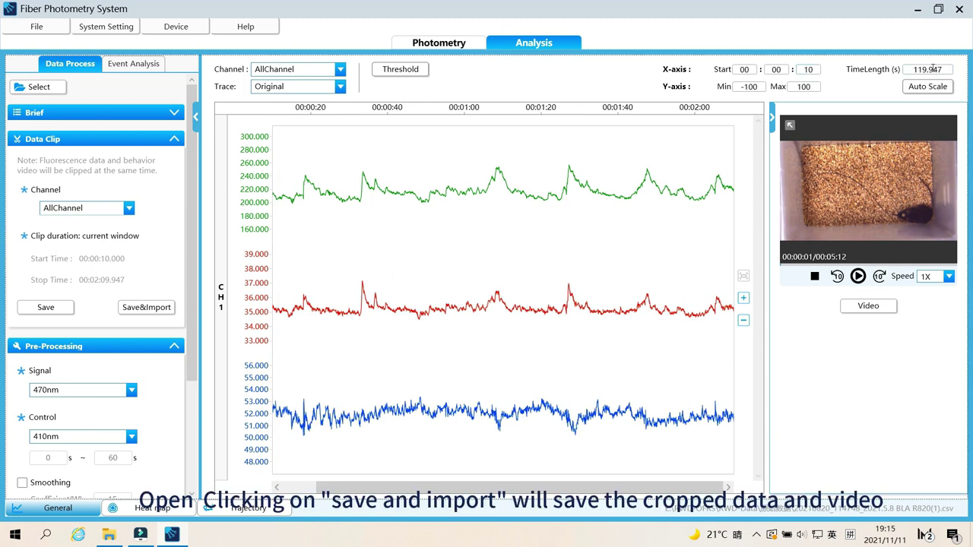
left_click(938, 69)
type("100")
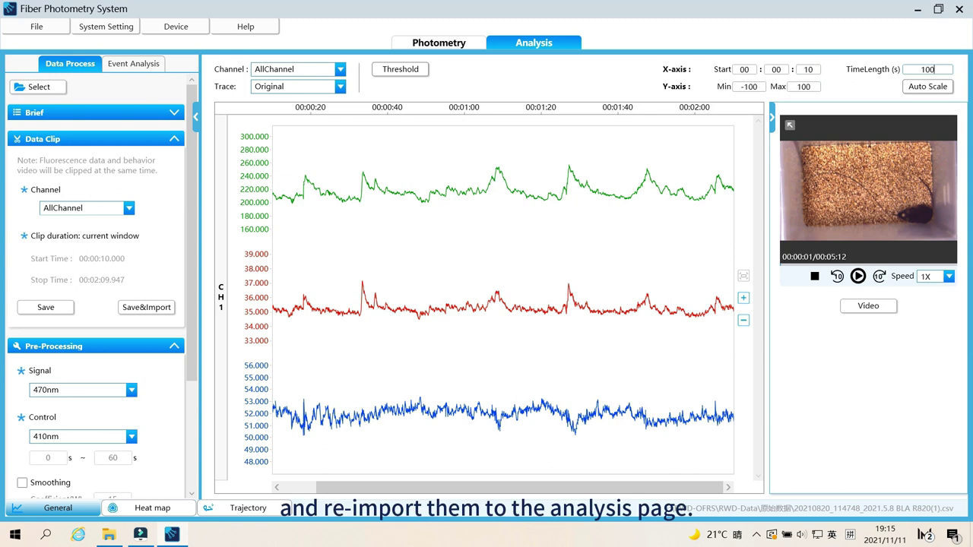
key("Return")
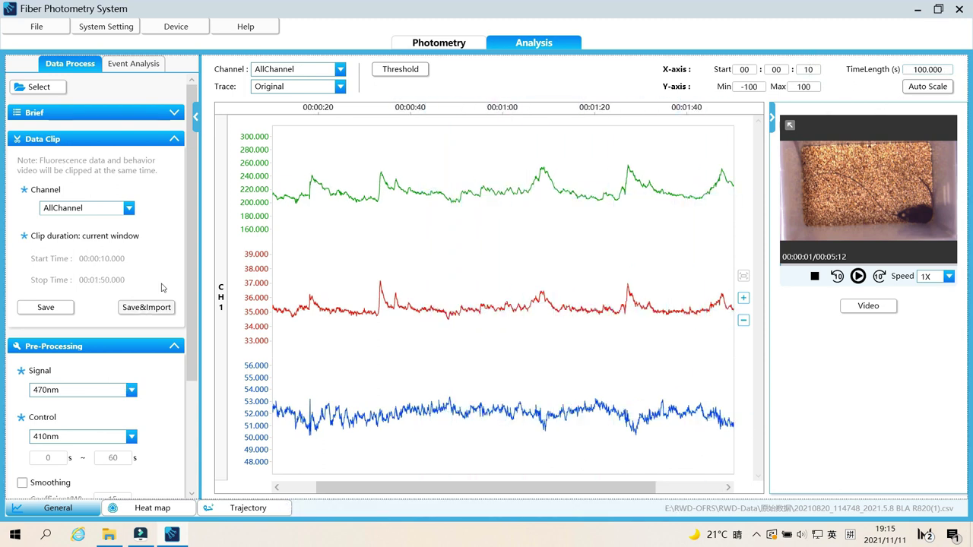
- Use 470nm as the signal and 410nm as the control, then plot the pre-processed traces
left_click(174, 139)
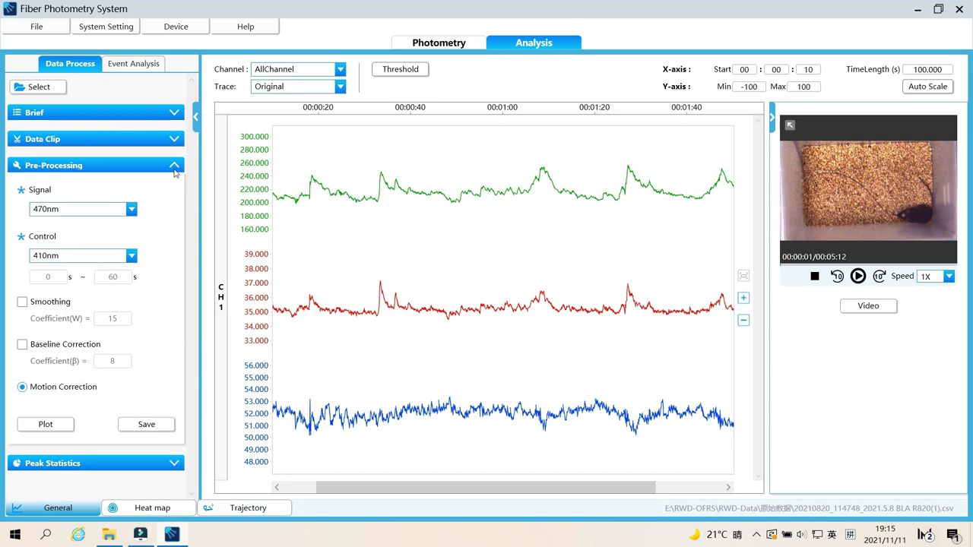
left_click(114, 209)
left_click(115, 224)
left_click(132, 255)
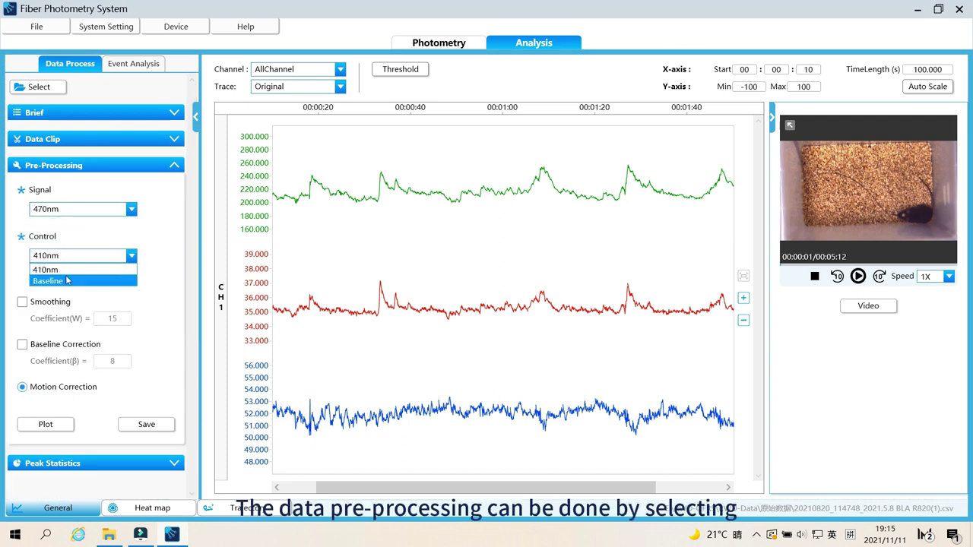
left_click(110, 268)
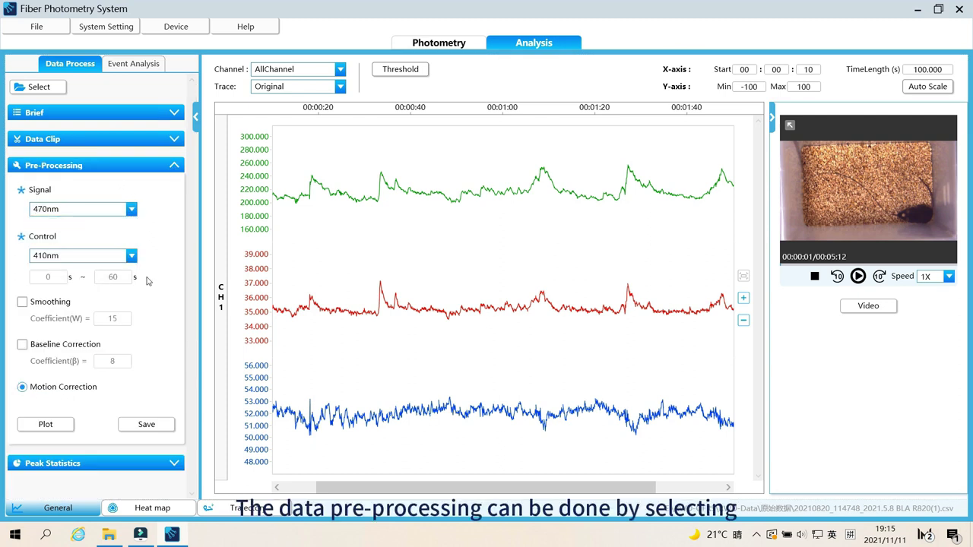
left_click(131, 255)
left_click(85, 280)
left_click(91, 256)
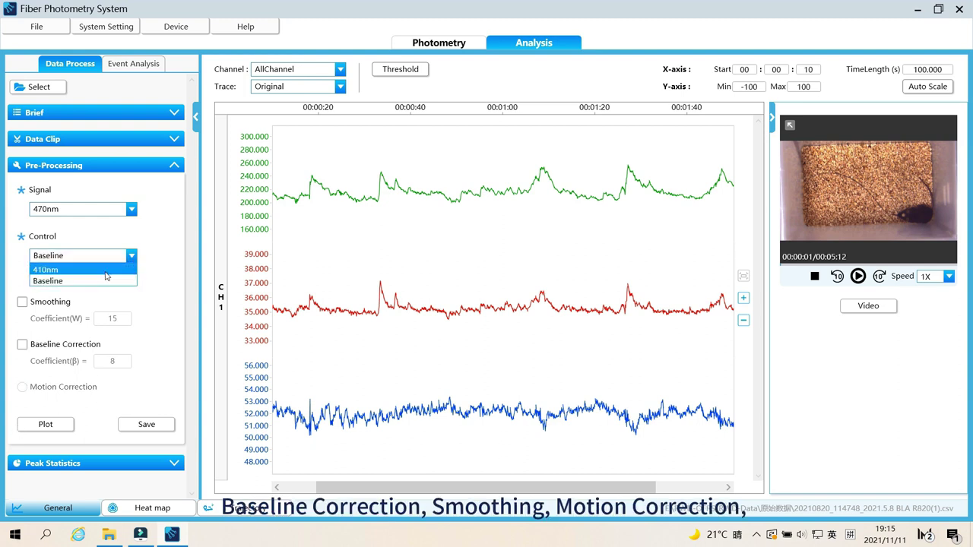
left_click(84, 270)
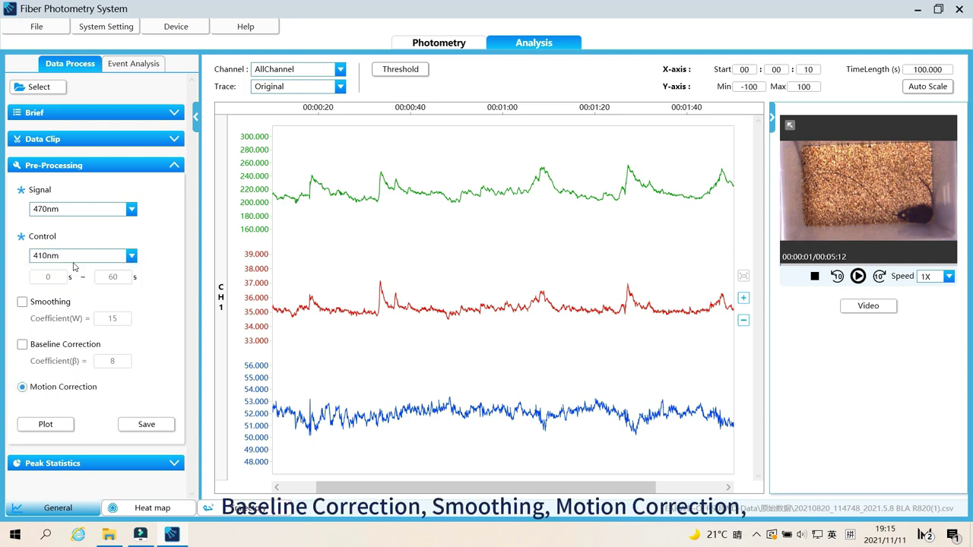
left_click(46, 428)
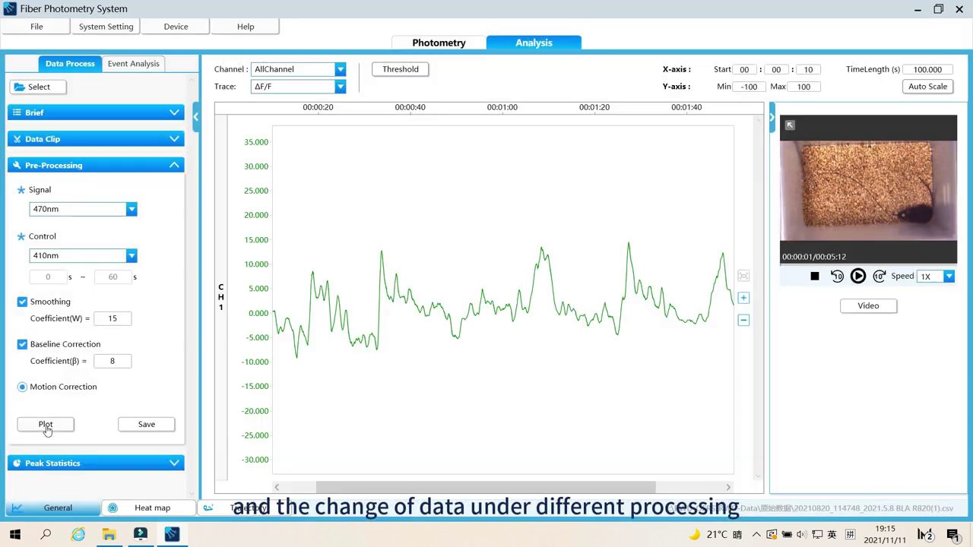
- Preview the baseline-fitted, motion-corrected and smoothed traces, return to ΔF/F, and save as CSV
left_click(339, 85)
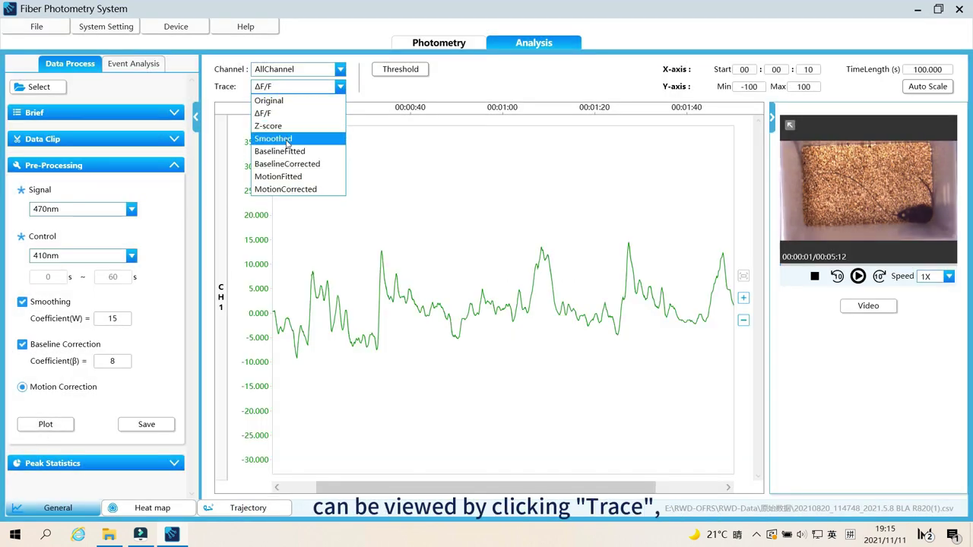
left_click(320, 164)
left_click(338, 85)
left_click(285, 189)
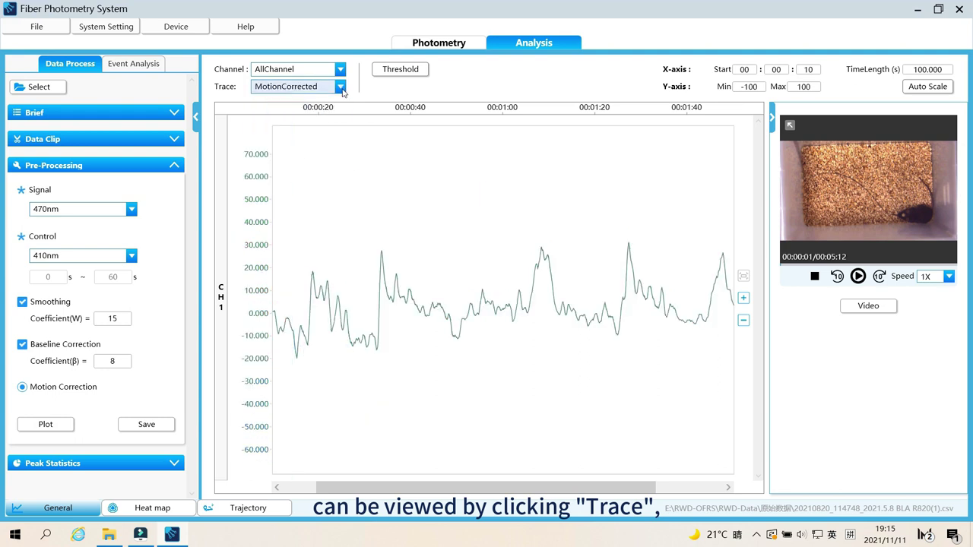
left_click(338, 86)
left_click(301, 137)
left_click(338, 86)
left_click(274, 113)
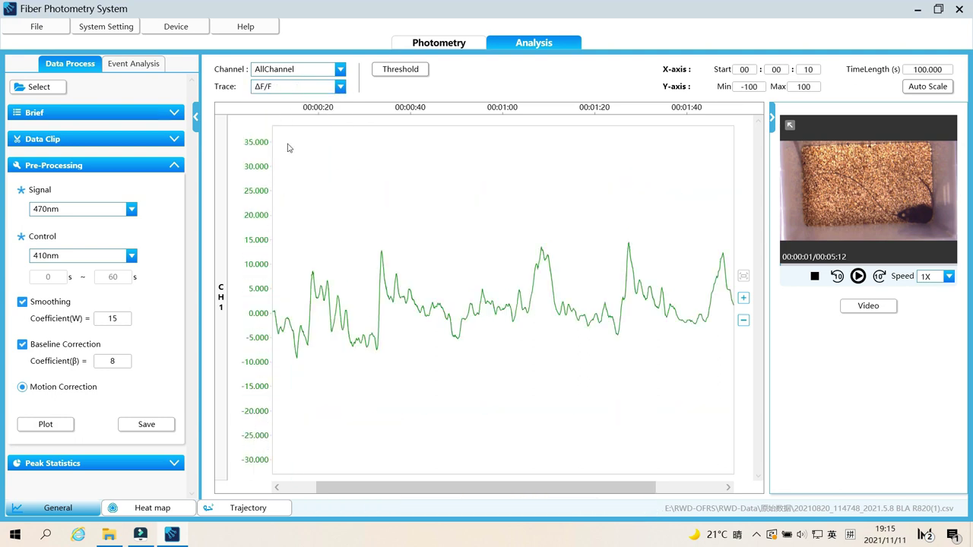
left_click(147, 425)
- Save into 原始数据, list its files in Details view, and open then close the DFF CSV in Excel
left_click(506, 370)
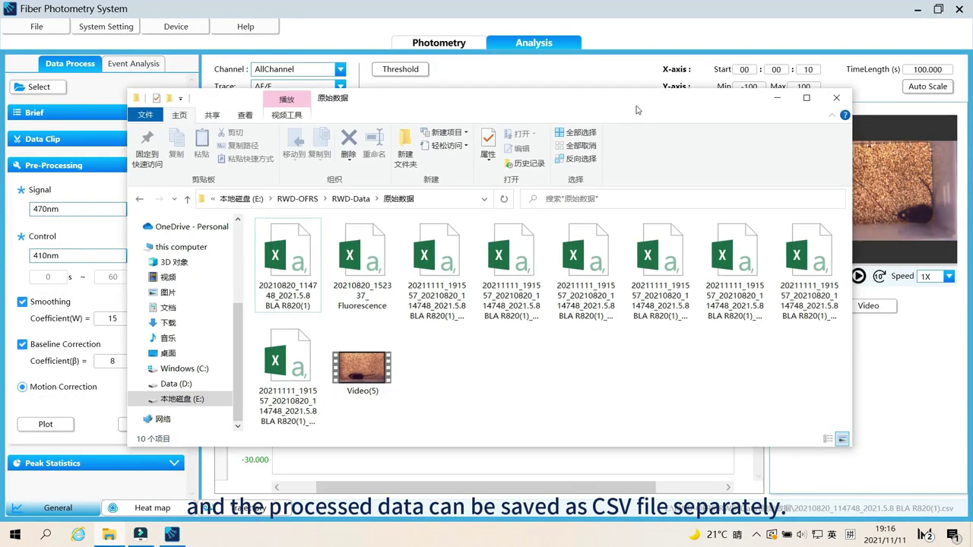
right_click(467, 328)
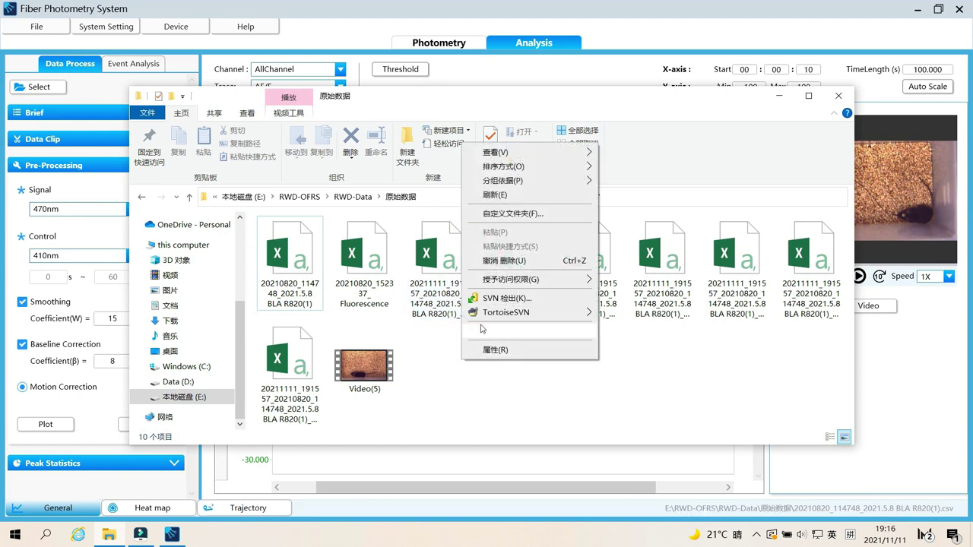
mouse_move(532, 150)
left_click(625, 226)
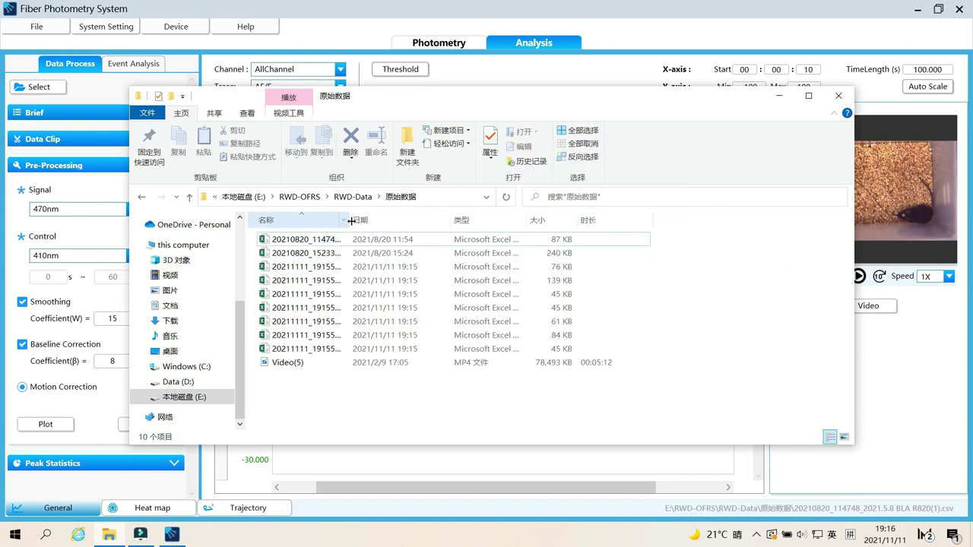
left_click_drag(348, 220, 614, 220)
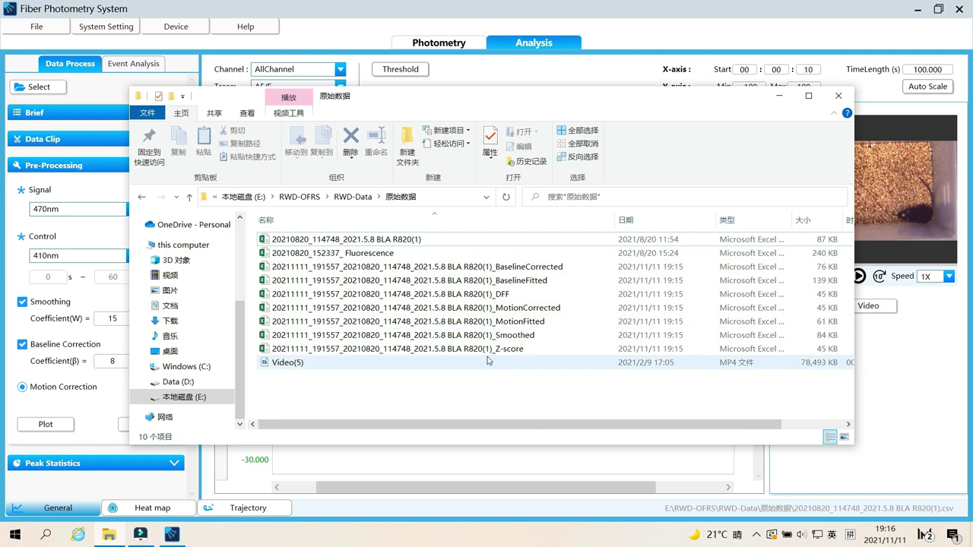
double_click(465, 296)
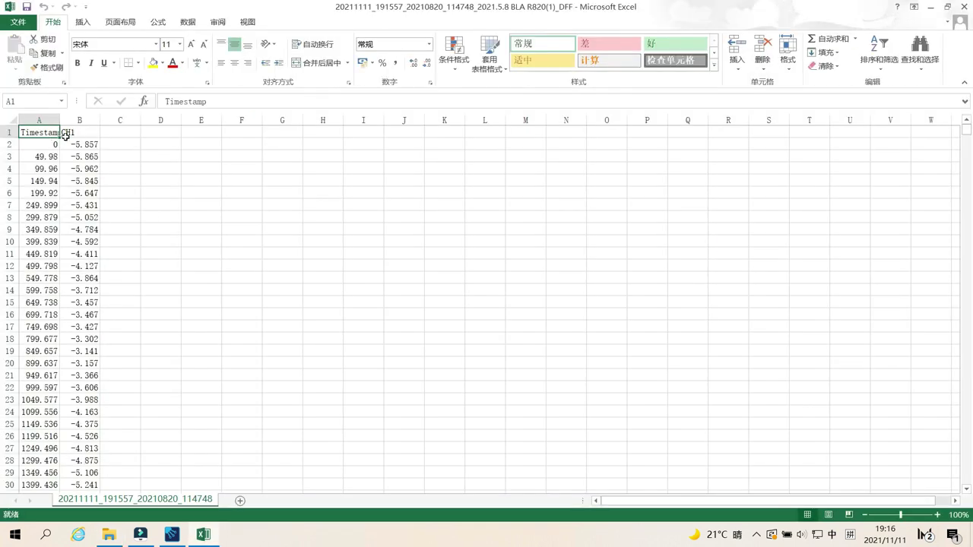
left_click(967, 7)
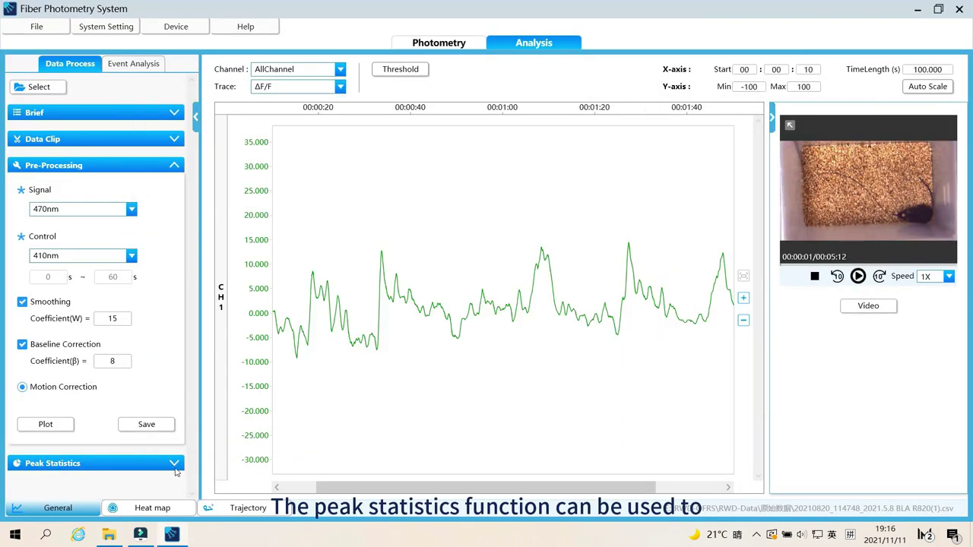
- Show peaks on the trace and recount them with a 0–10 s MAD window and 8 s spacing
left_click(174, 463)
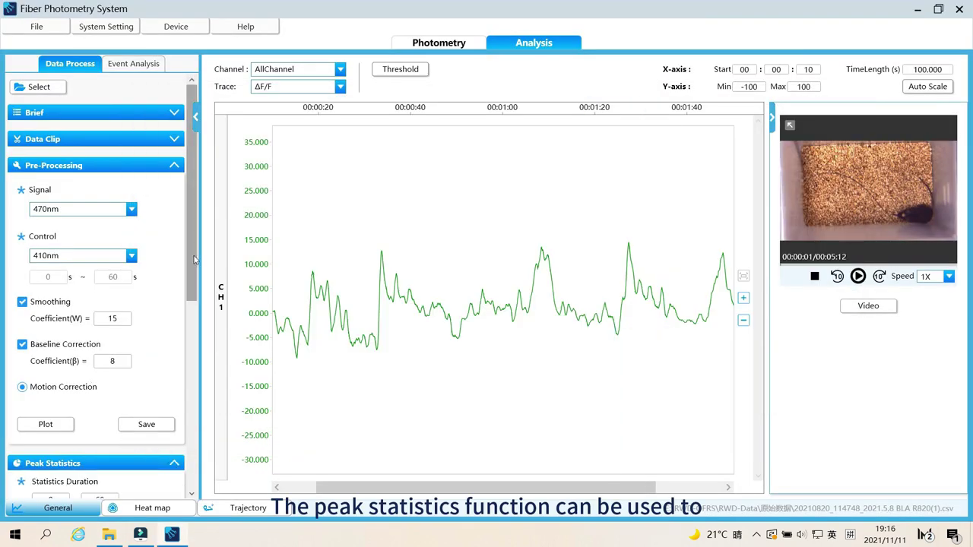
scroll(50, 156, "down", 5)
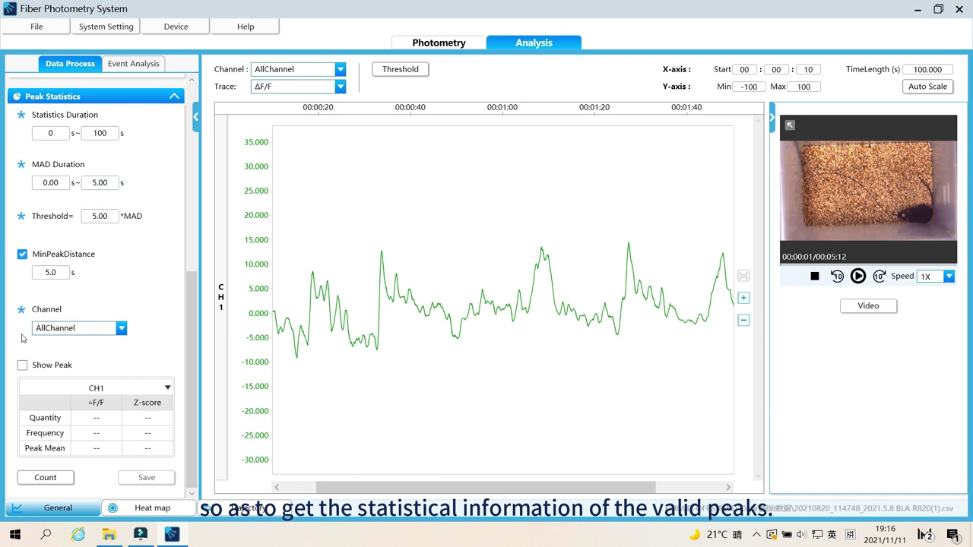
left_click(21, 366)
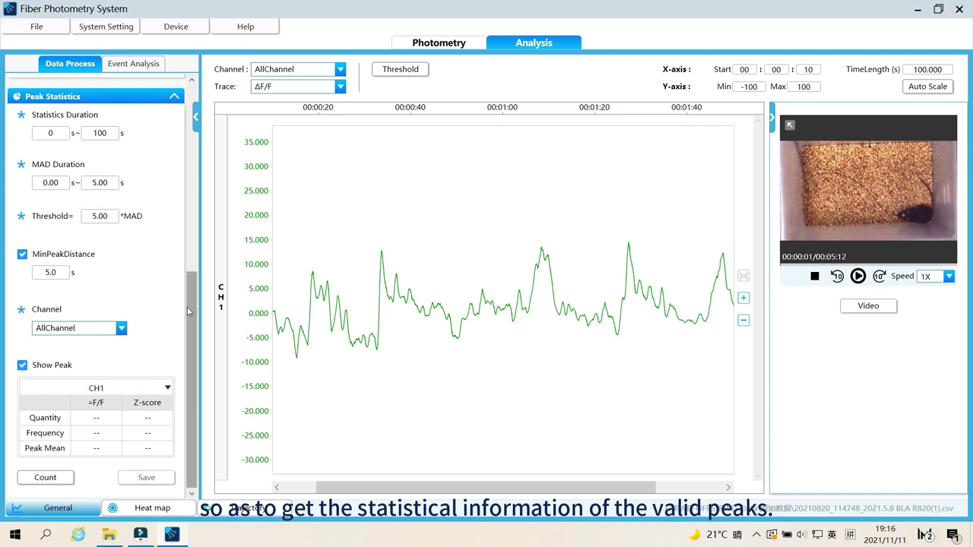
left_click(48, 478)
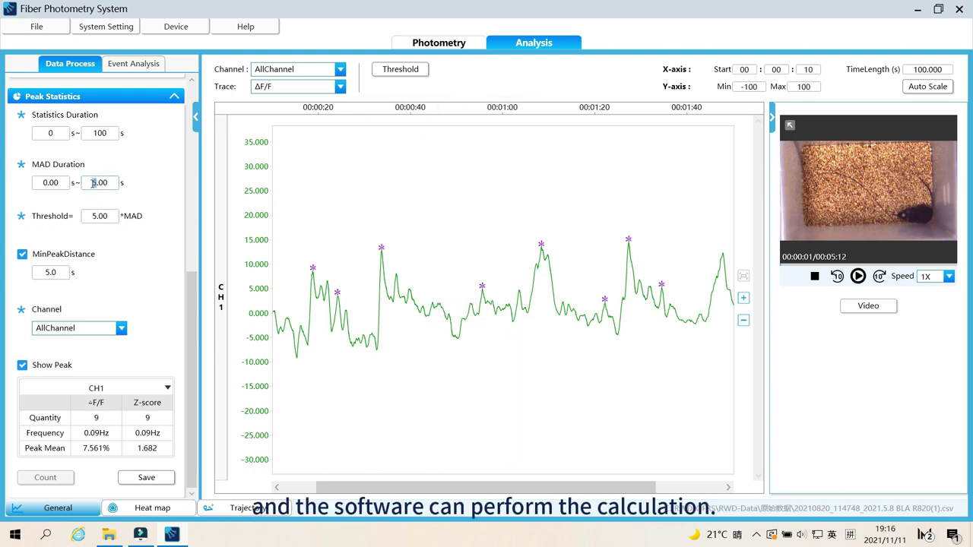
key("BackSpace")
type("10")
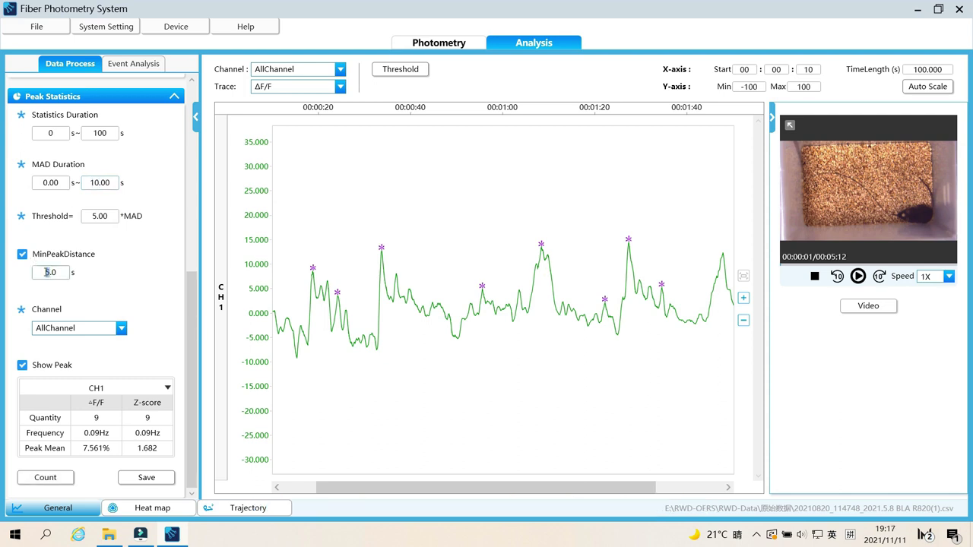
left_click(54, 485)
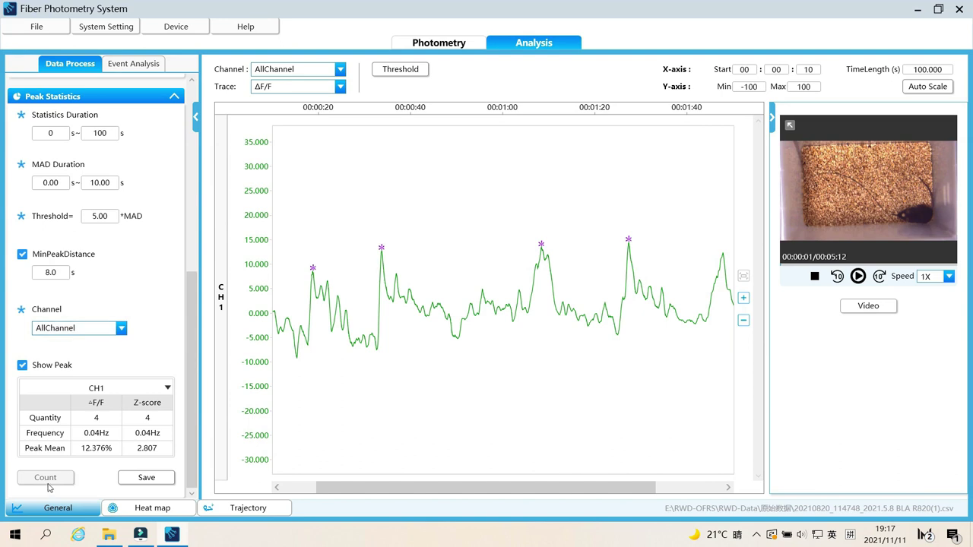
- Save the peak statistics under the default _Peak CSV name and open its folder
left_click(145, 479)
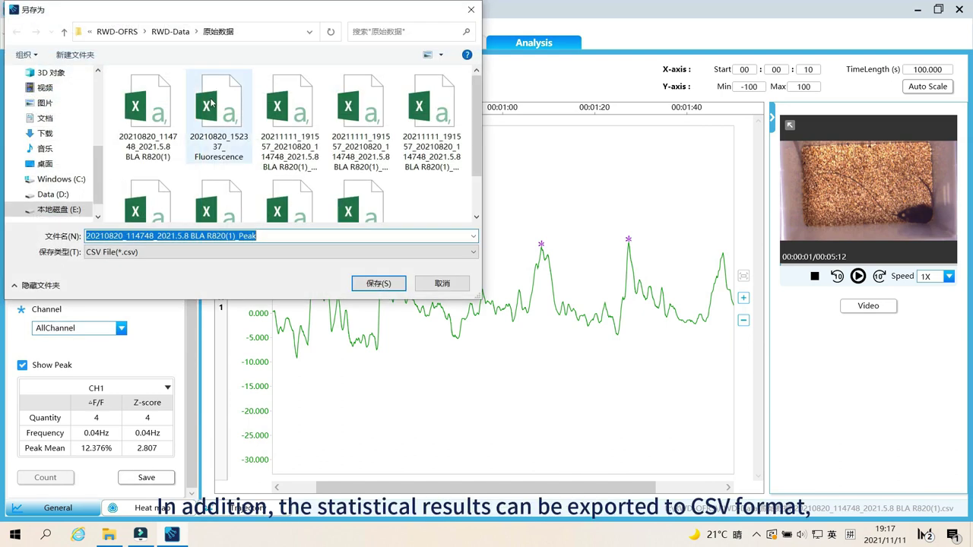
scroll(181, 140, "down", 1)
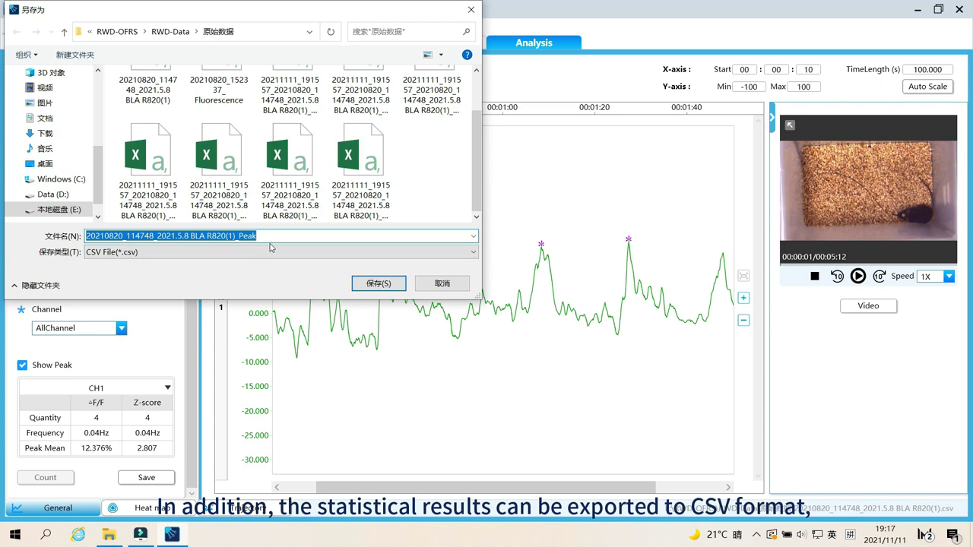
left_click(378, 284)
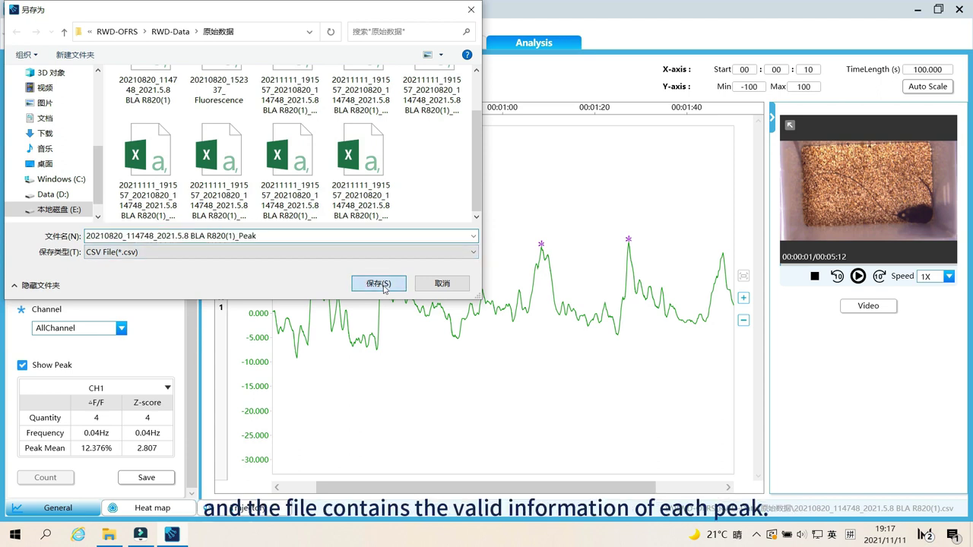
left_click(109, 532)
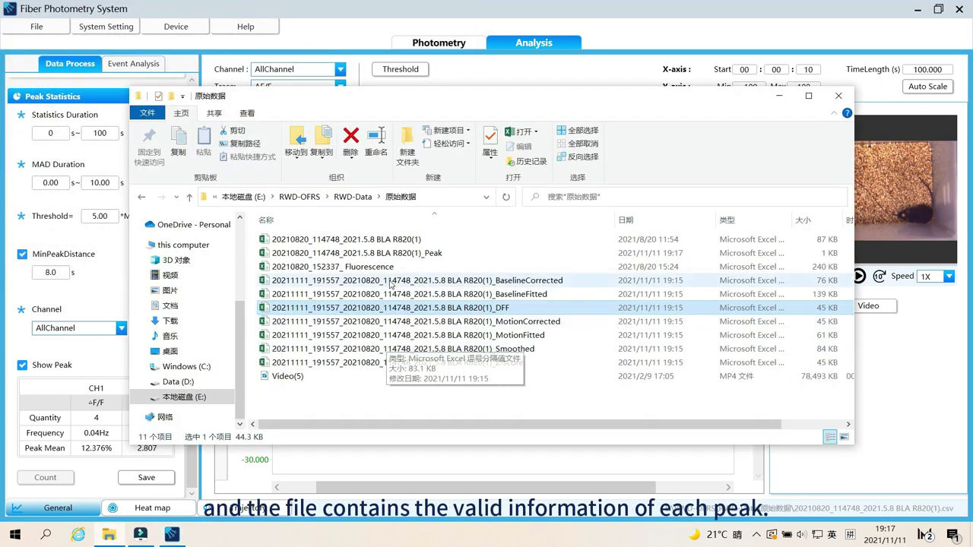
- Open the _Peak CSV, widen columns D–G to read the four peaks, then close without saving
double_click(423, 253)
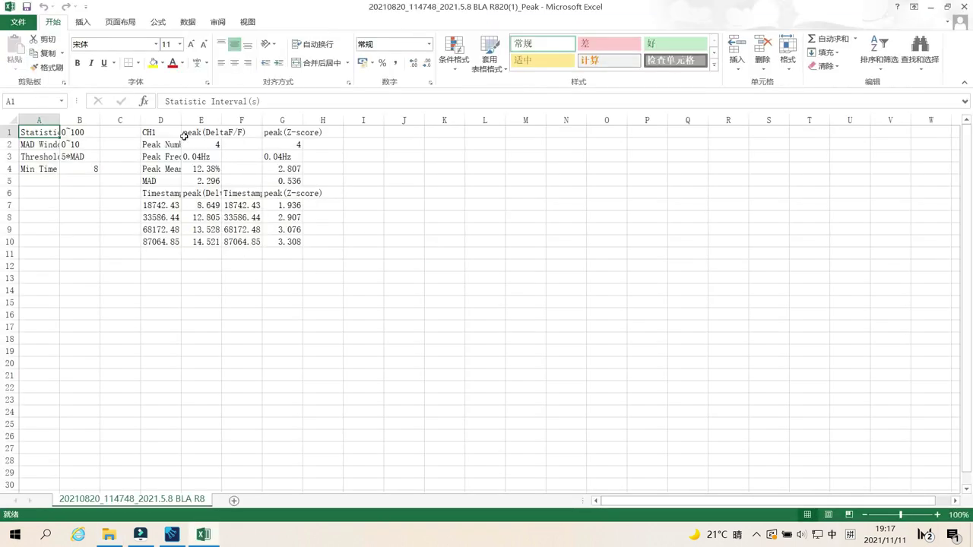
left_click_drag(180, 121, 373, 119)
left_click_drag(456, 119, 537, 119)
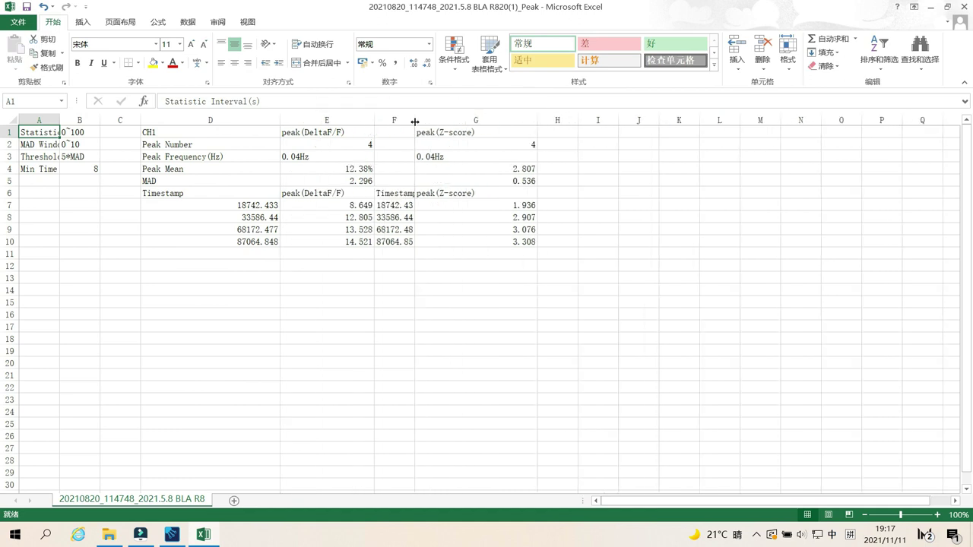
left_click_drag(415, 122, 465, 122)
left_click(966, 5)
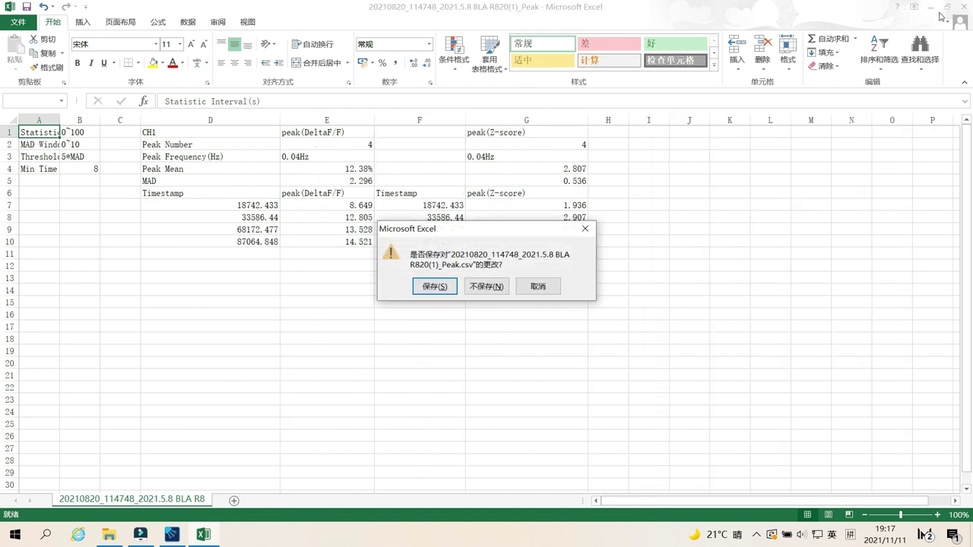
left_click(484, 287)
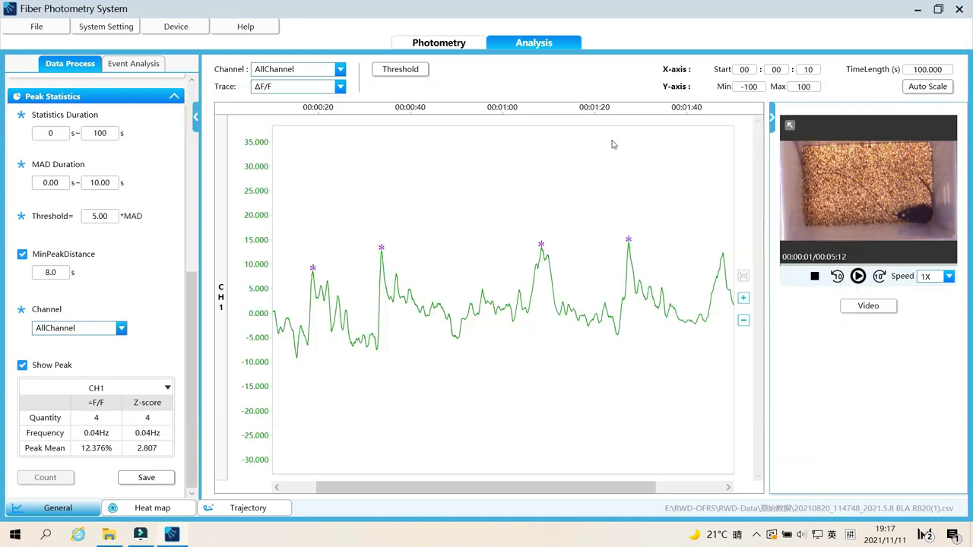
- In Event Analysis, show all events and select the three CH1_New Event markers
scroll(131, 342, "up", 2)
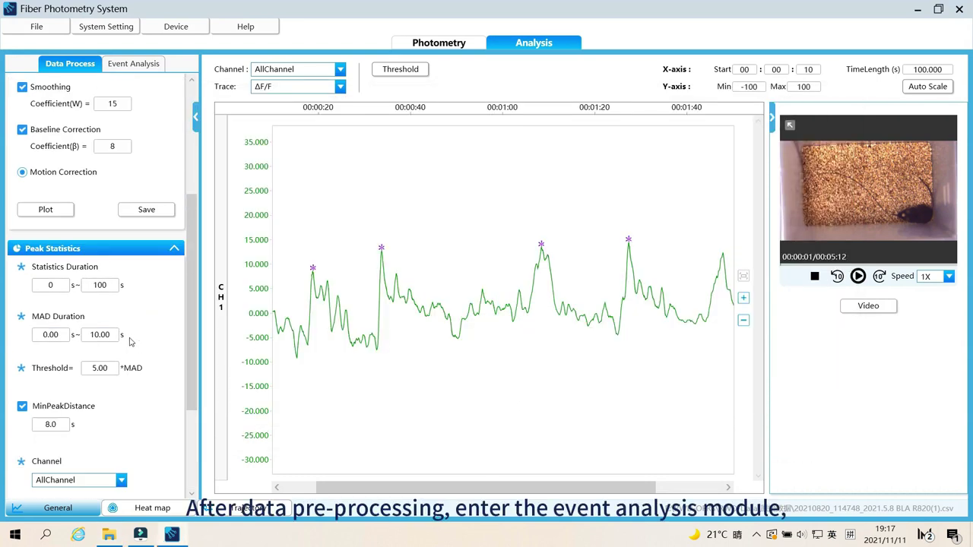
left_click(134, 64)
left_click(18, 138)
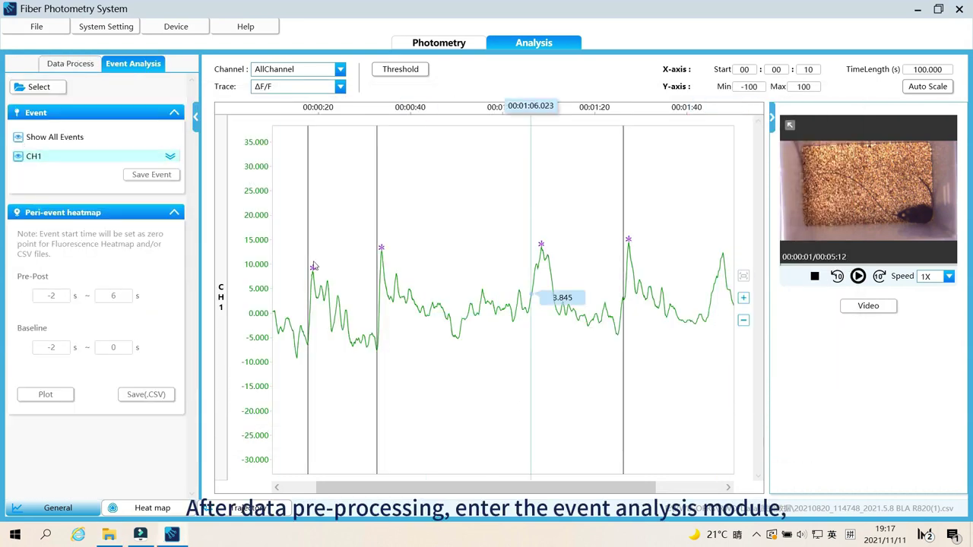
left_click(170, 157)
left_click(165, 173)
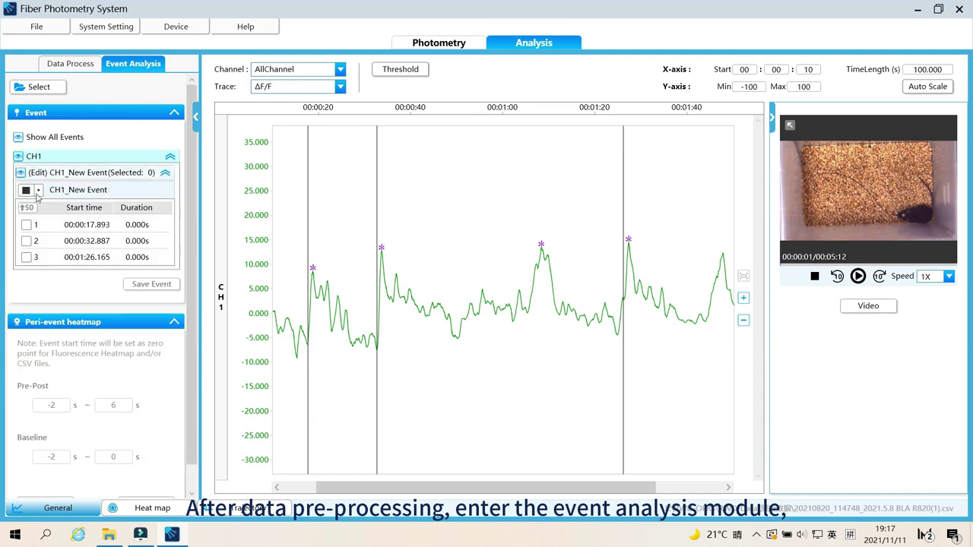
left_click(27, 207)
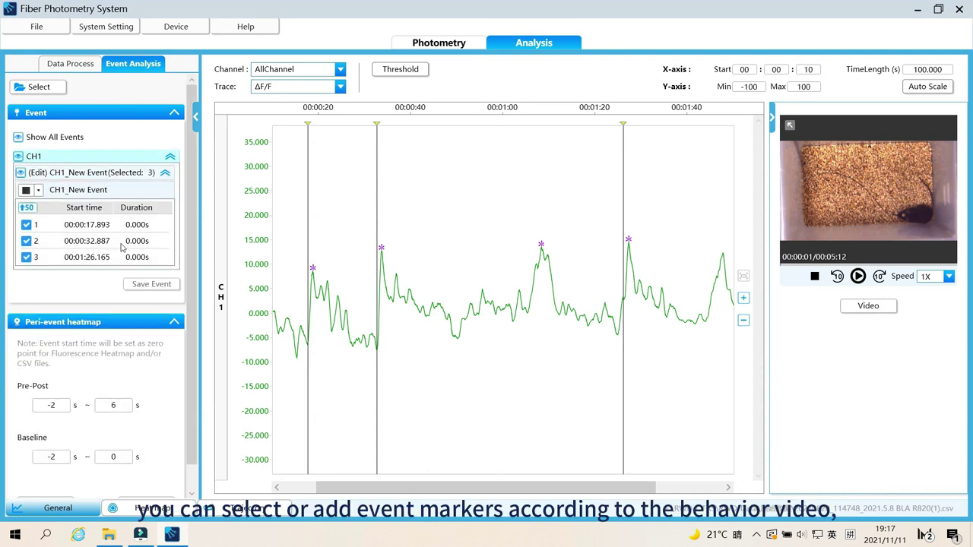
- Play the behaviour video from about 21 s in sync with the trace, then stop it
left_click(857, 276)
left_click(795, 264)
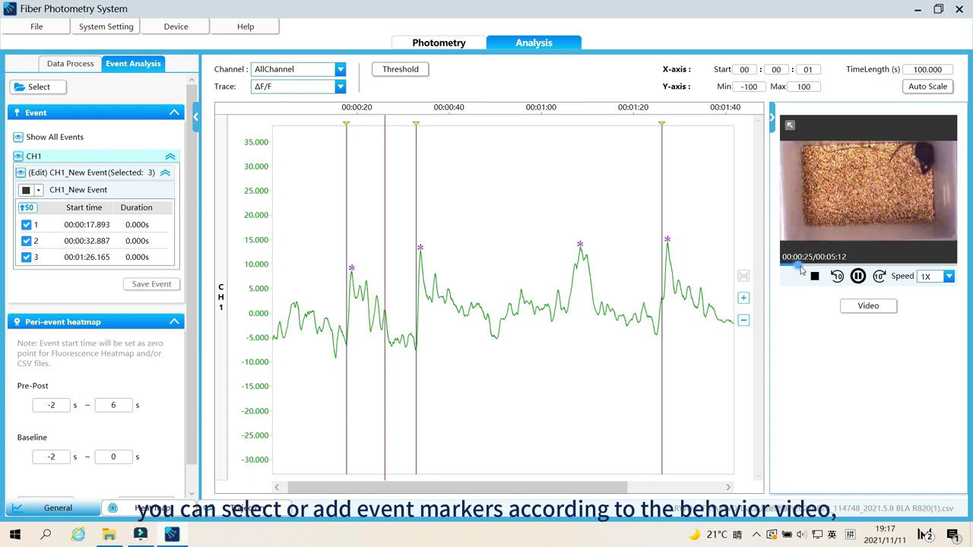
left_click(814, 276)
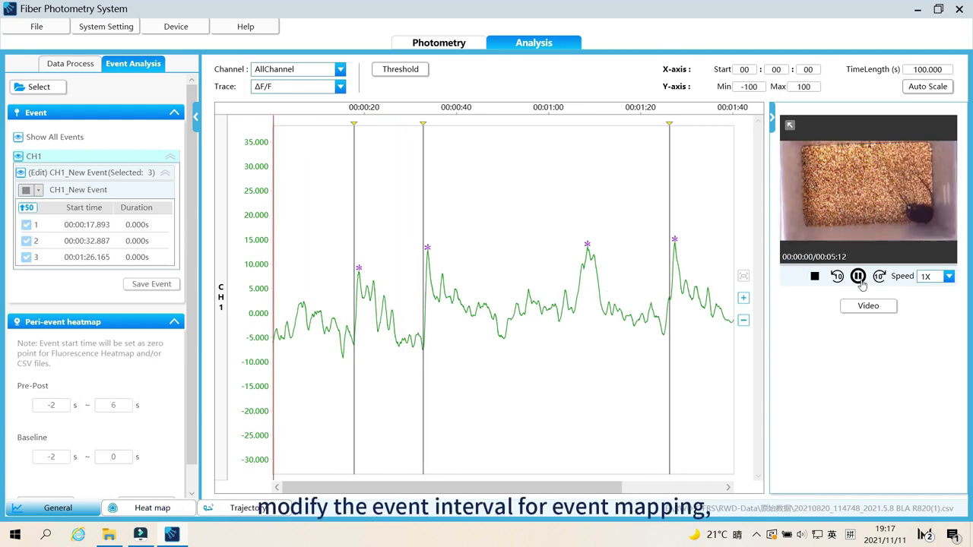
right_click(580, 291)
mouse_move(662, 296)
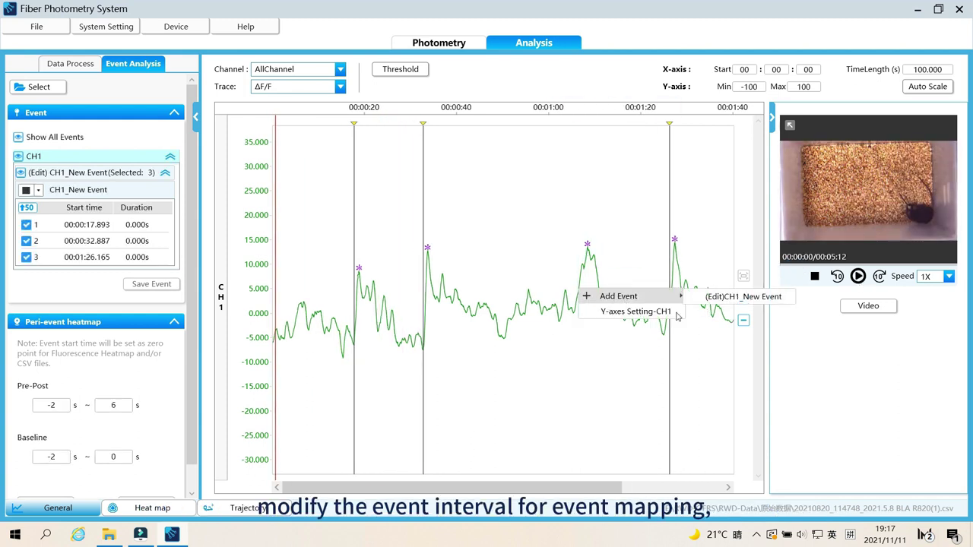
left_click(715, 299)
scroll(193, 265, "down", 1)
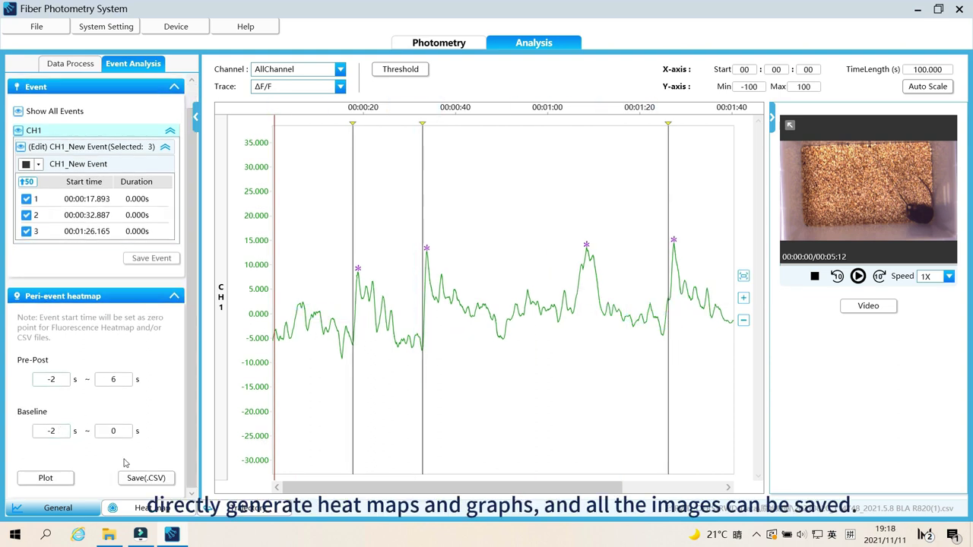
- Plot the peri-event heatmaps and curves and set the ΔF/F heatmap maximum to 9
left_click(46, 478)
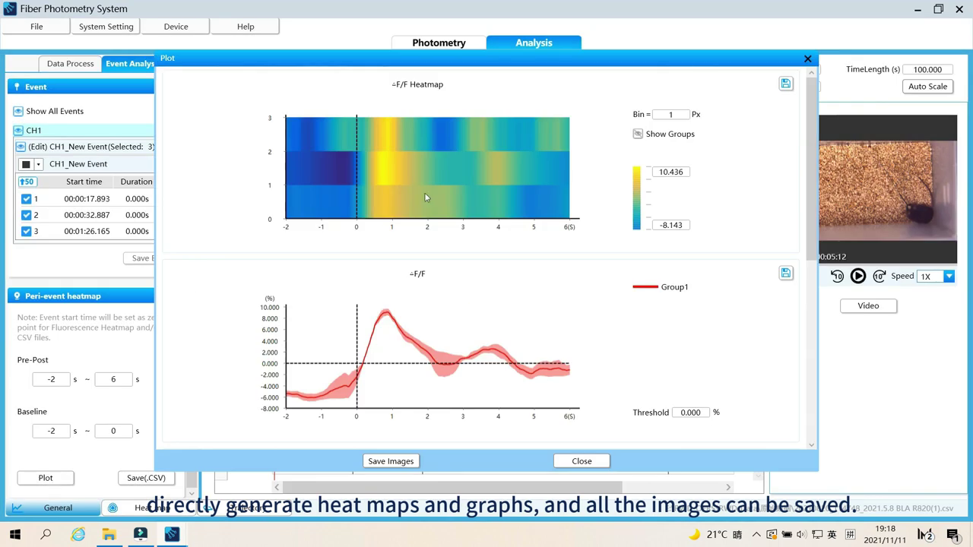
scroll(426, 319, "down", 4)
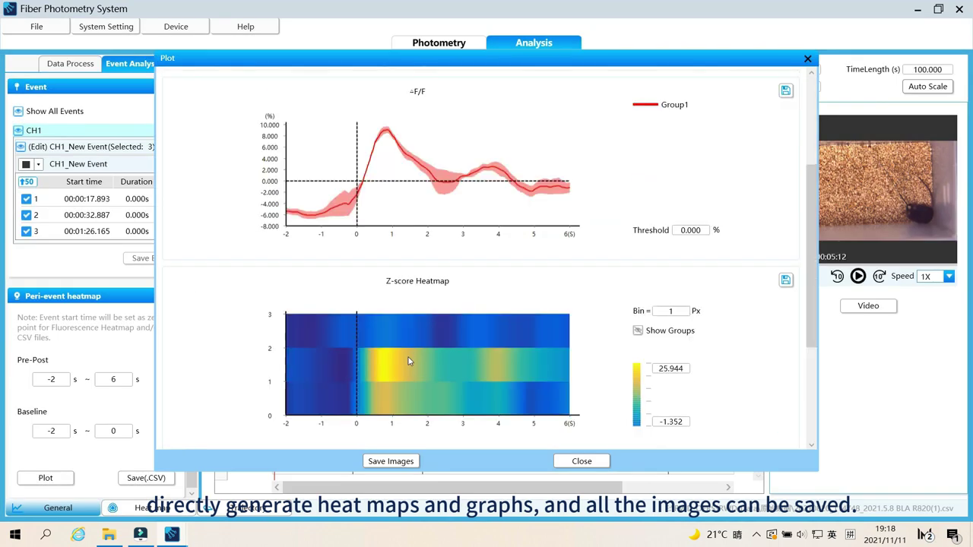
scroll(566, 325, "up", 2)
scroll(574, 321, "up", 2)
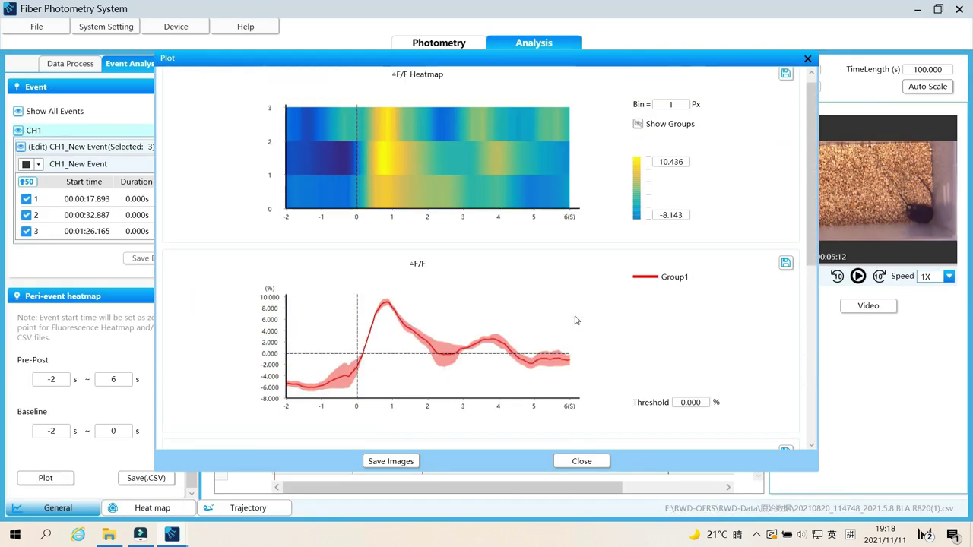
scroll(520, 273, "up", 1)
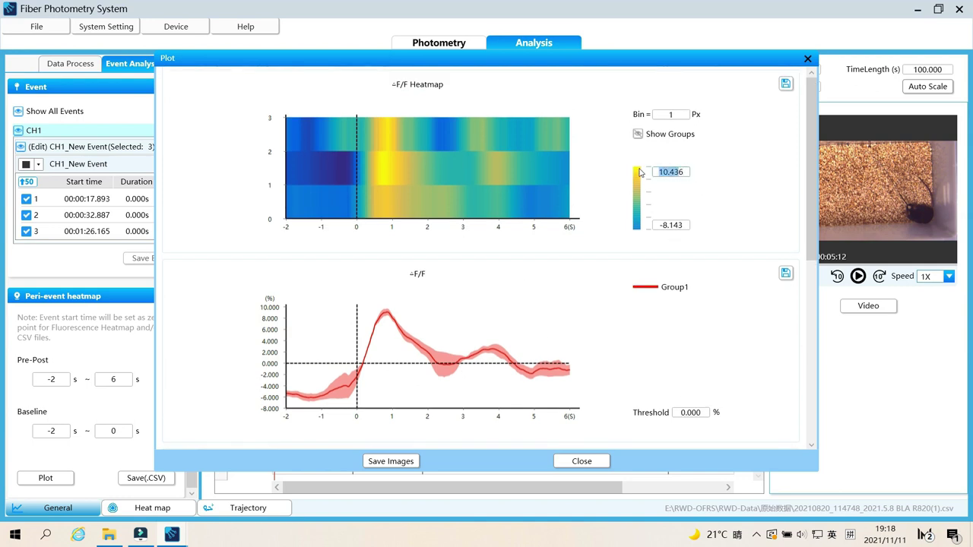
type("9")
key("Return")
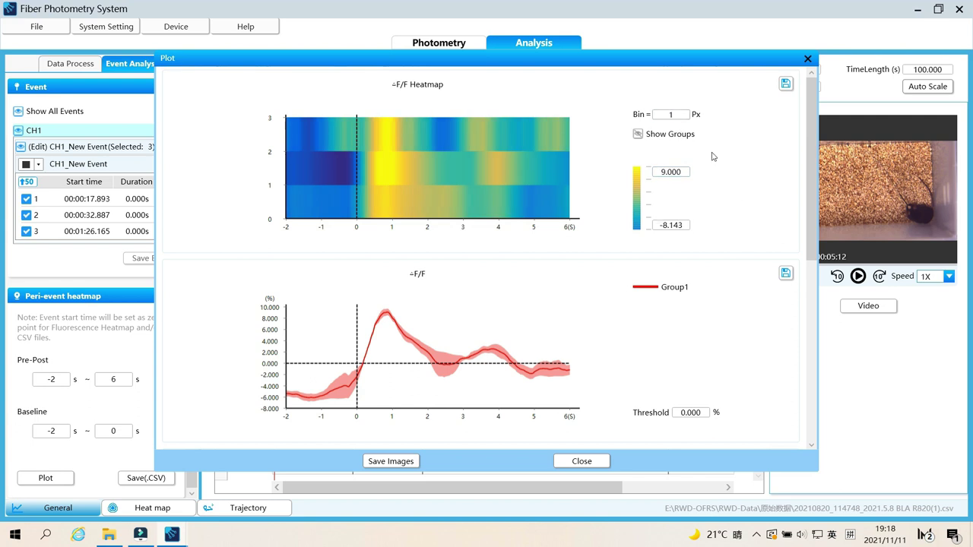
- Cancel saving the plot images and close the Plot window
scroll(682, 278, "down", 2)
scroll(637, 247, "down", 2)
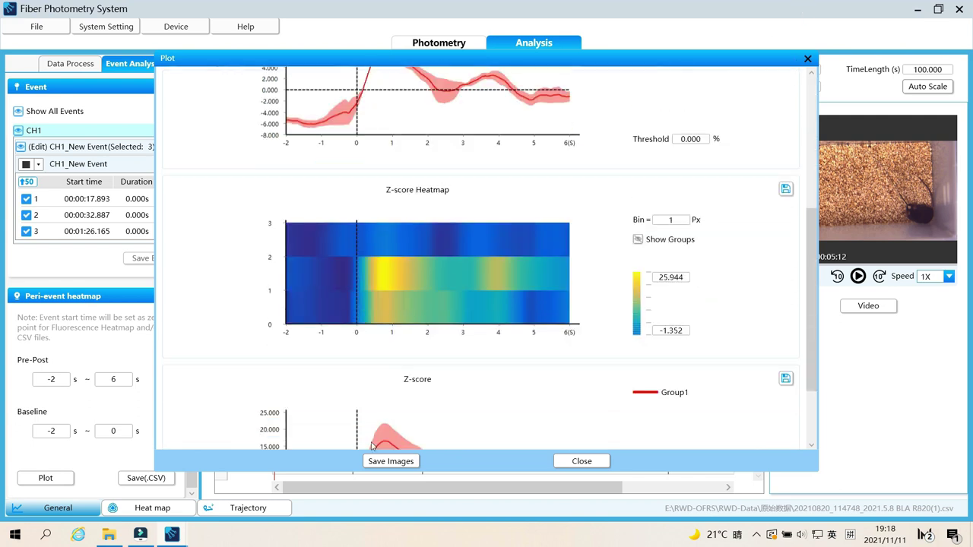
left_click(390, 461)
left_click(566, 370)
left_click(580, 462)
- Save the peri-event data as a _Trail CSV, then go to the Heat map page
left_click(139, 483)
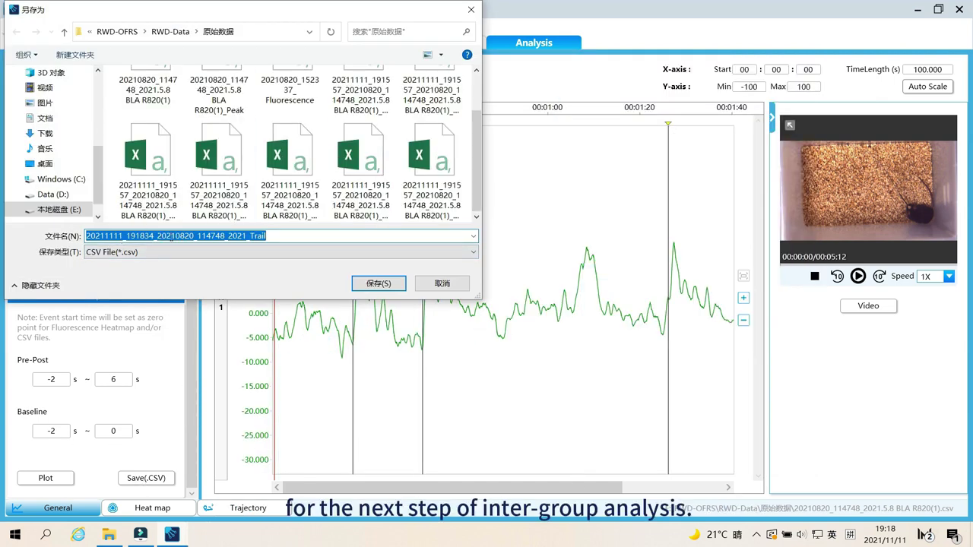
left_click(355, 279)
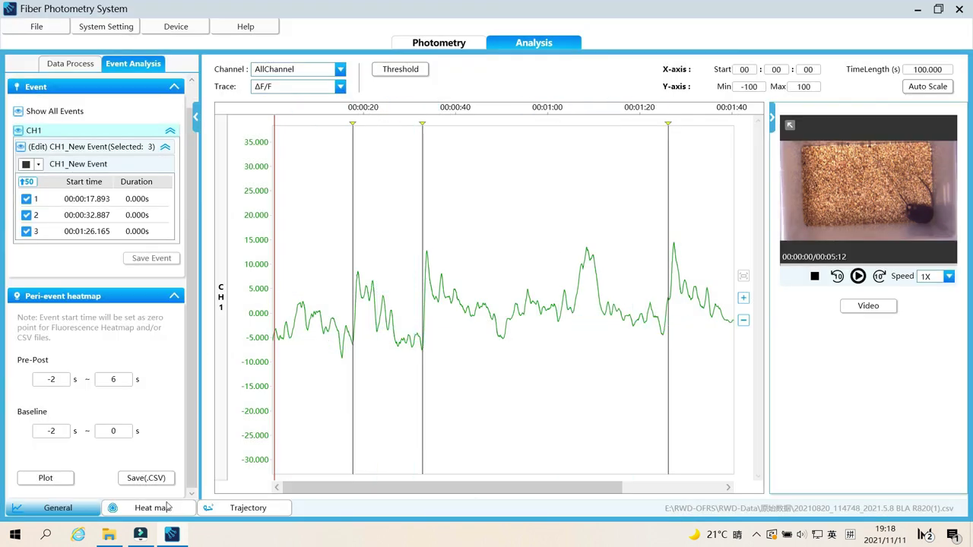
left_click(163, 509)
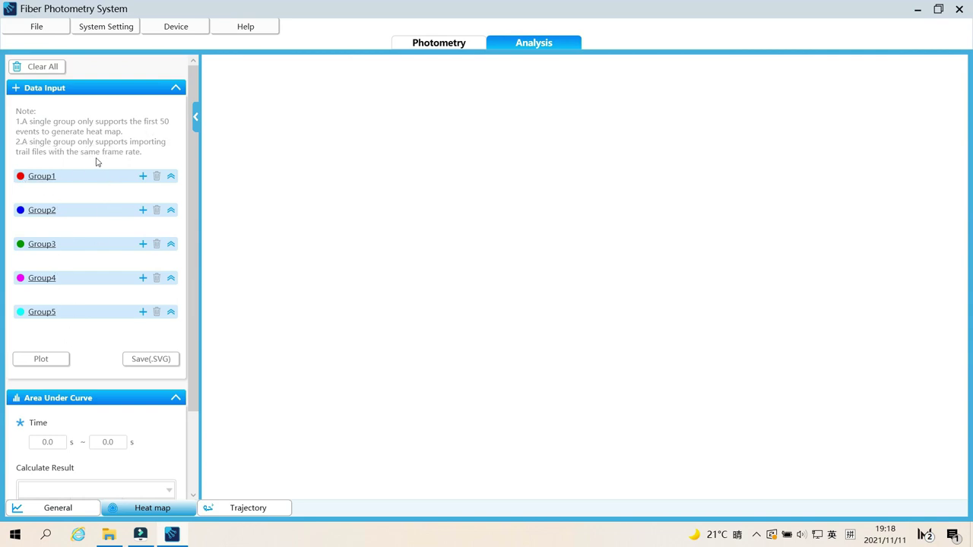
- Load 20210604_091853_Fluorescence_Trail from the processed-data folder into Group1
left_click(142, 178)
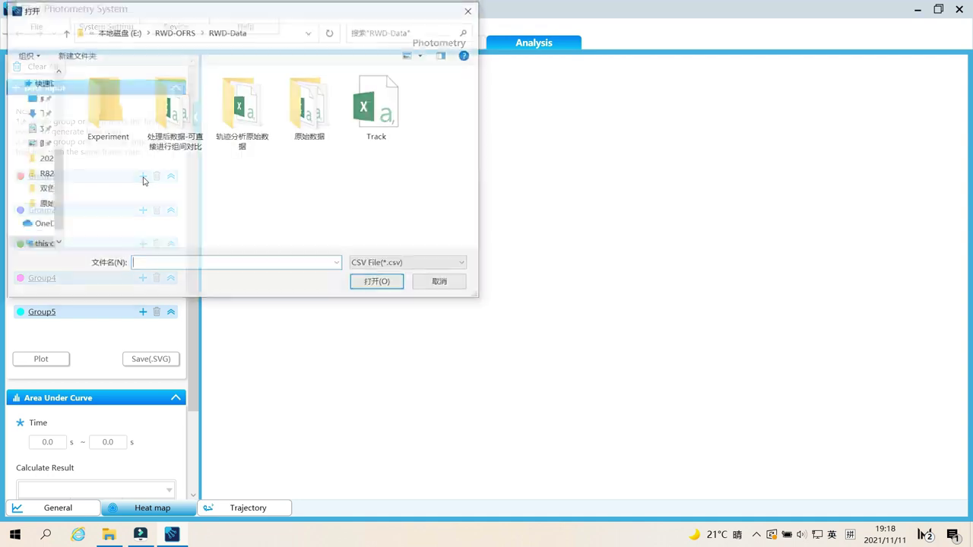
double_click(191, 137)
left_click_drag(237, 73, 372, 73)
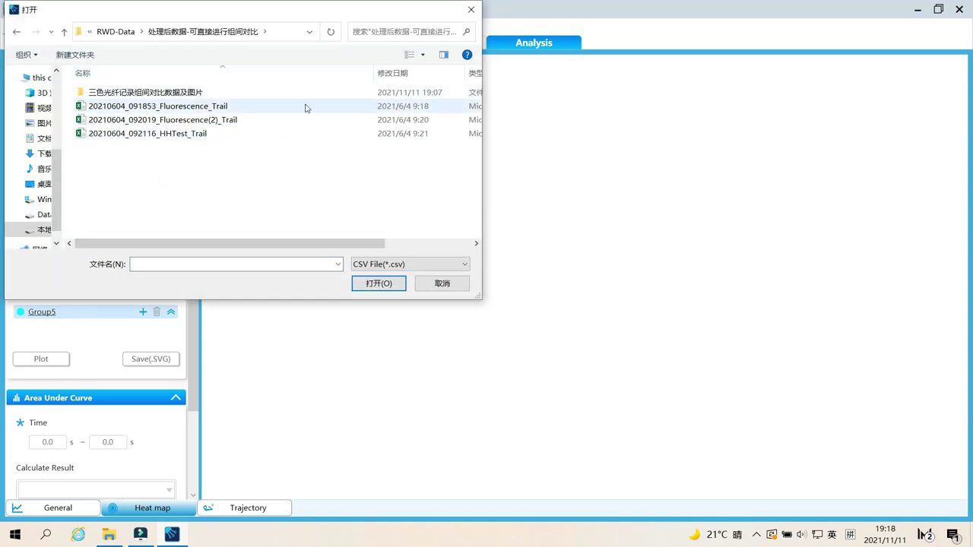
left_click(207, 107)
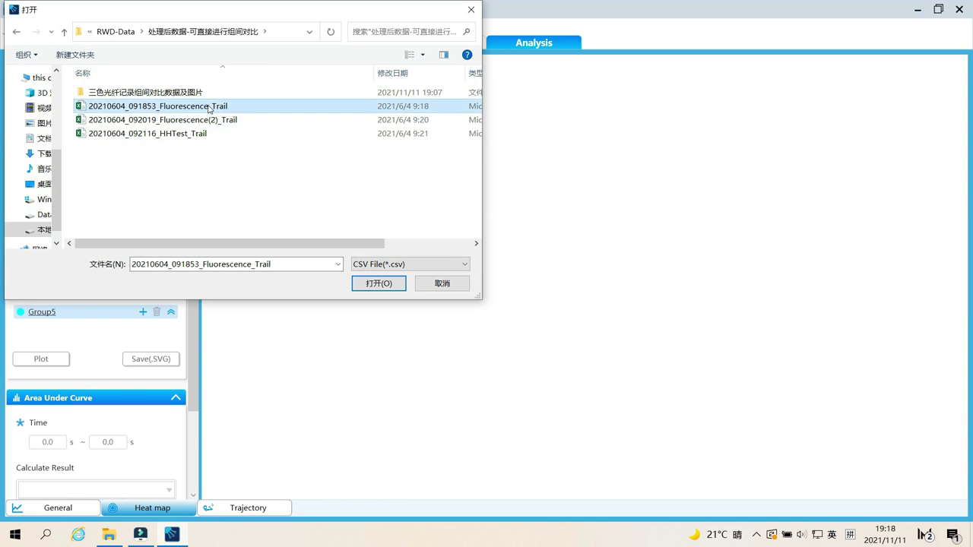
left_click(378, 282)
- Load the Fluorescence(2) and HHTest Trail files into Groups 2 and 3, then plot
left_click(142, 213)
left_click(206, 120)
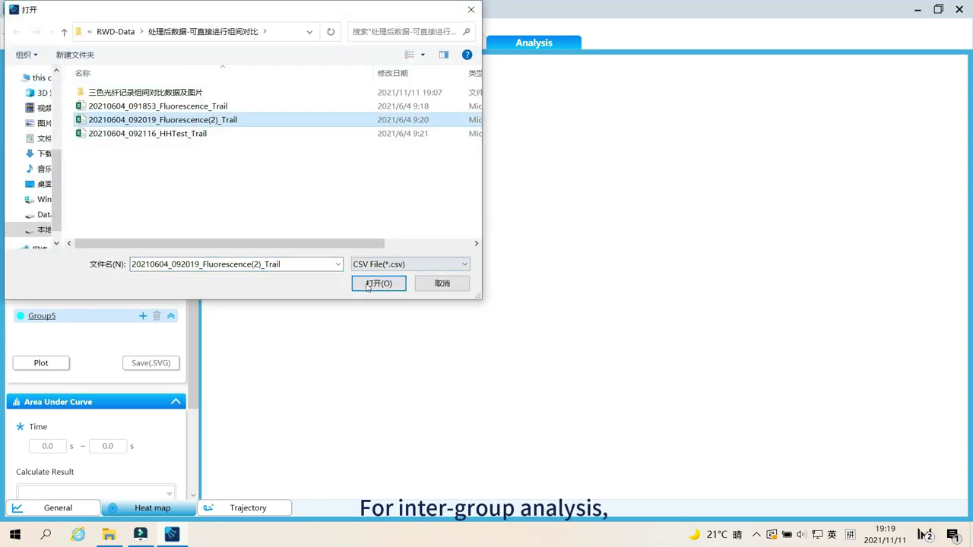
left_click(379, 283)
left_click(143, 252)
left_click(207, 134)
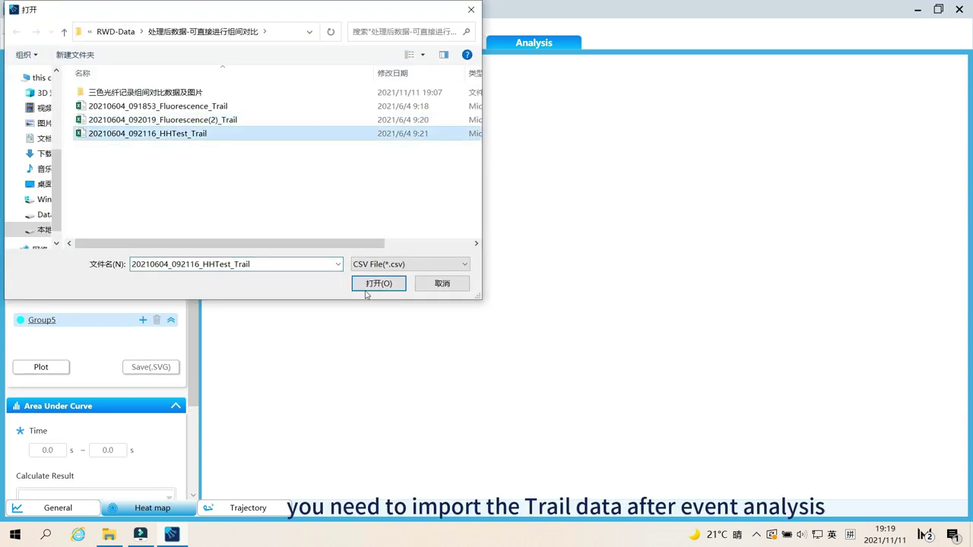
left_click(378, 282)
left_click(52, 372)
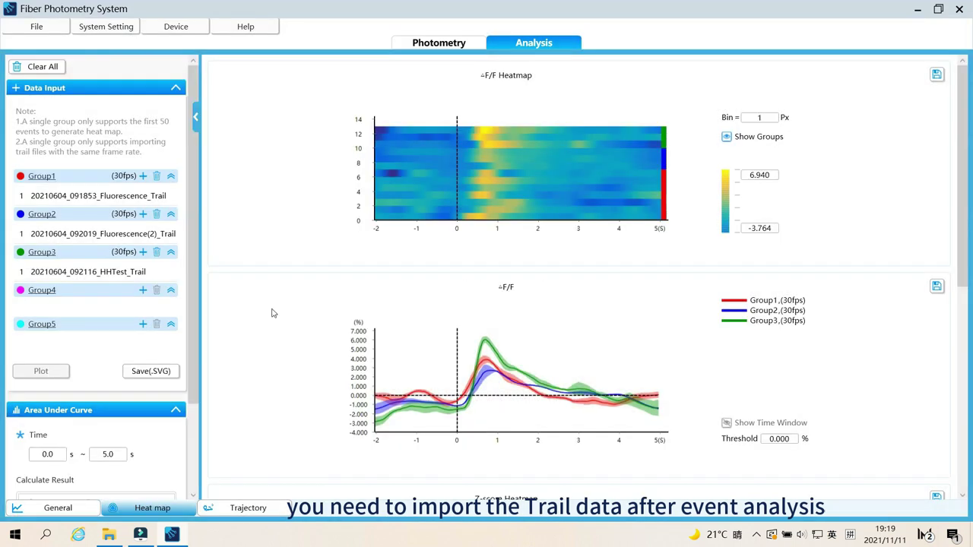
- Apply a 2.000 ΔF/F threshold line to the group plots
scroll(619, 364, "down", 5)
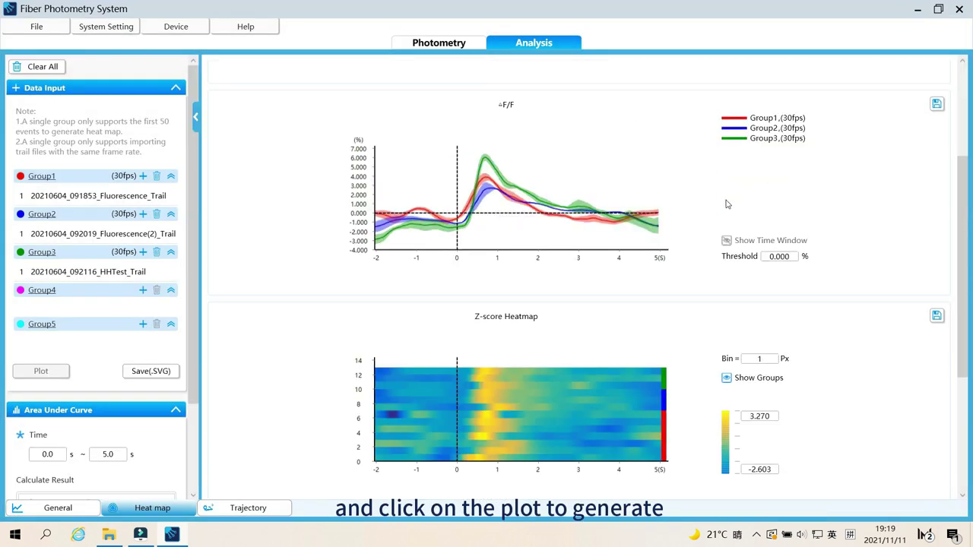
scroll(619, 388, "up", 5)
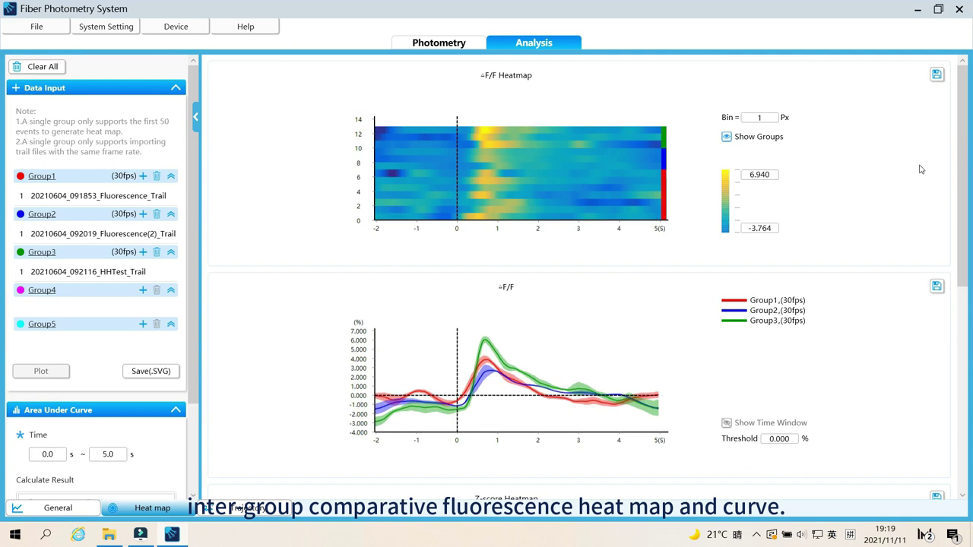
left_click(937, 74)
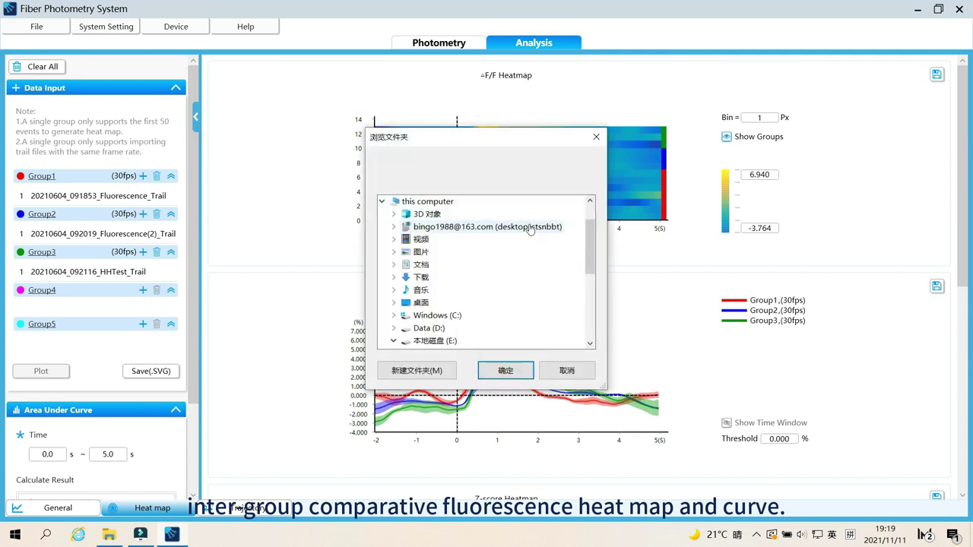
left_click(595, 137)
scroll(825, 333, "down", 1)
scroll(824, 333, "down", 1)
scroll(760, 311, "up", 2)
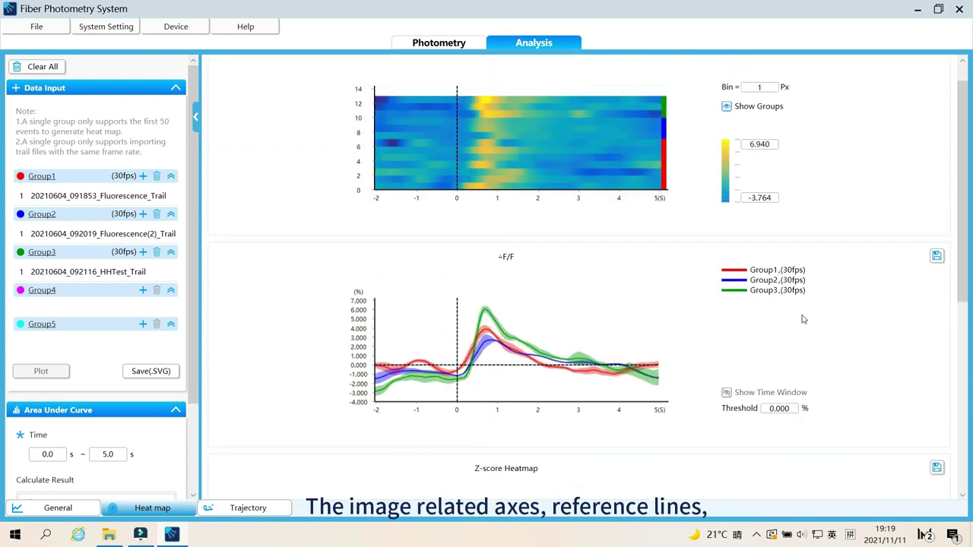
left_click(771, 414)
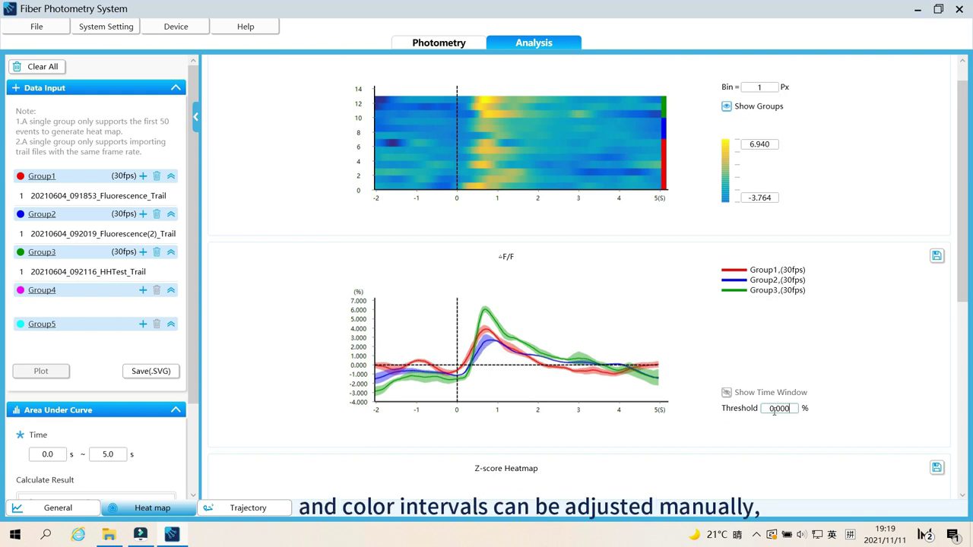
key("Return")
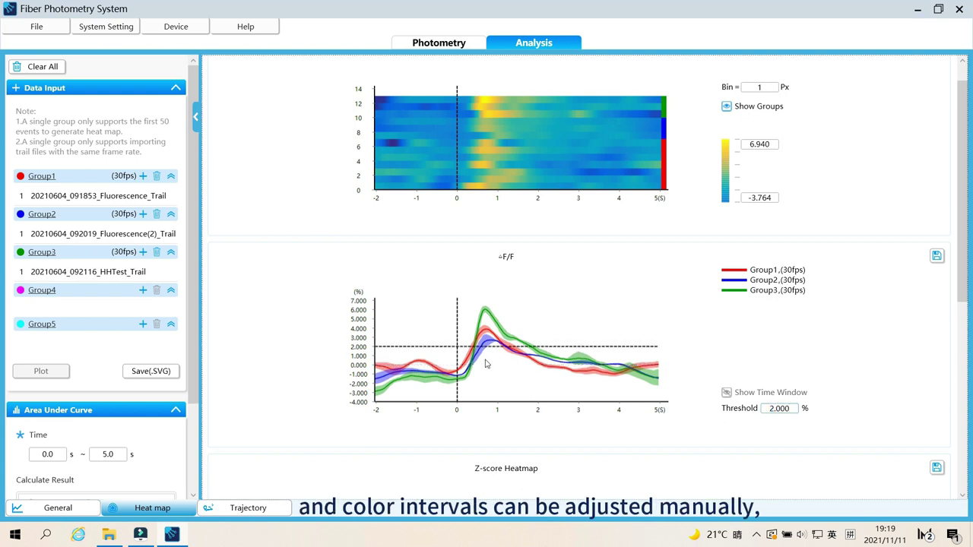
- Redraw the charts with the HHTest trail merged into Group1, comparing only two groups
scroll(487, 364, "up", 1)
scroll(577, 252, "down", 2)
scroll(364, 339, "up", 1)
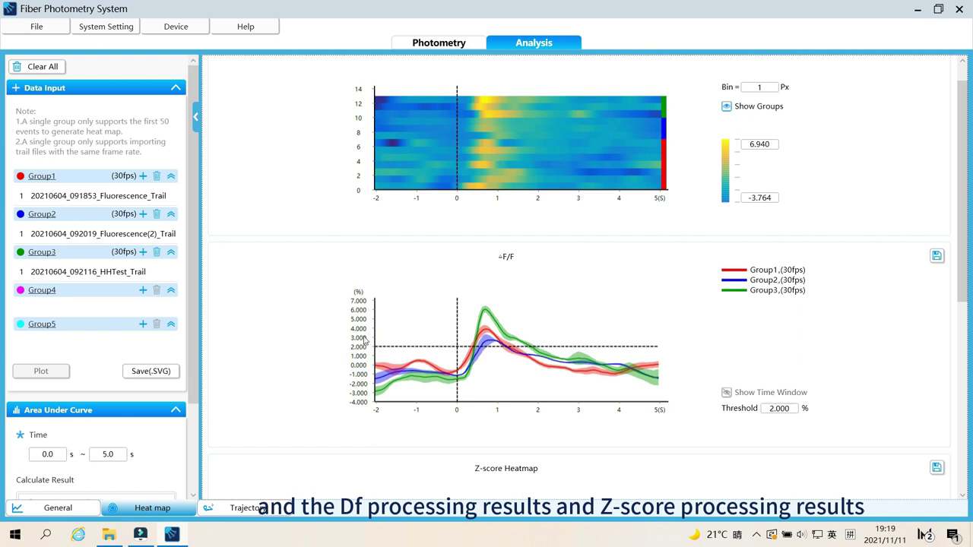
left_click(361, 336)
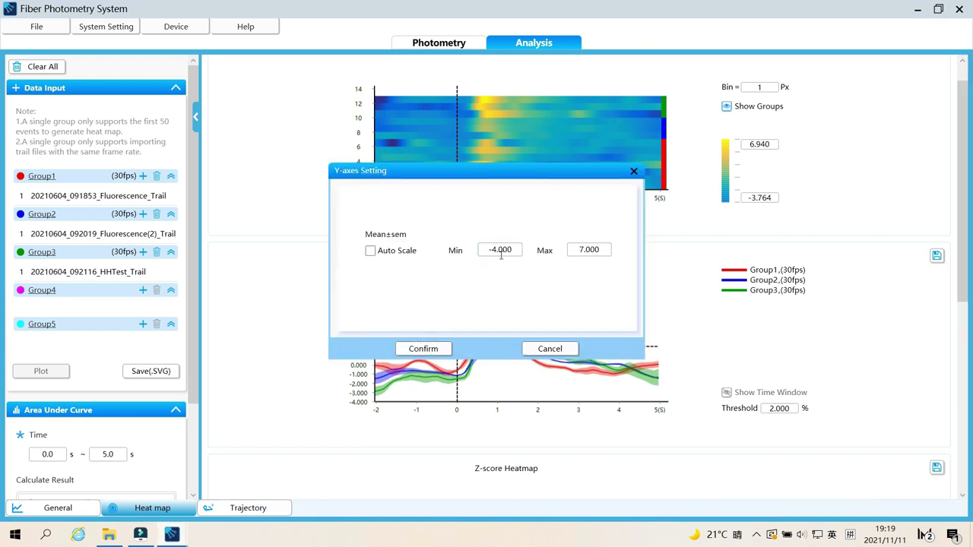
left_click(633, 170)
scroll(76, 270, "down", 1)
scroll(76, 269, "up", 1)
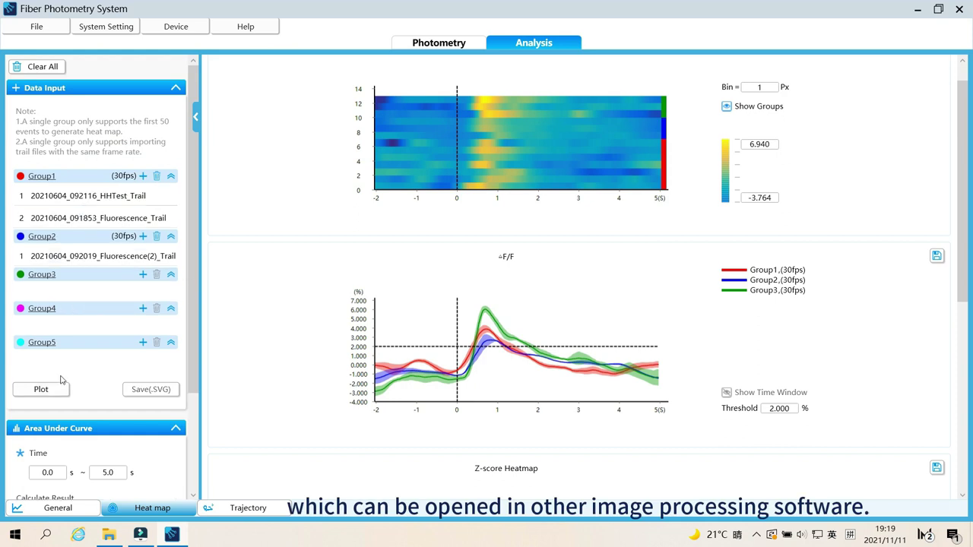
left_click(42, 389)
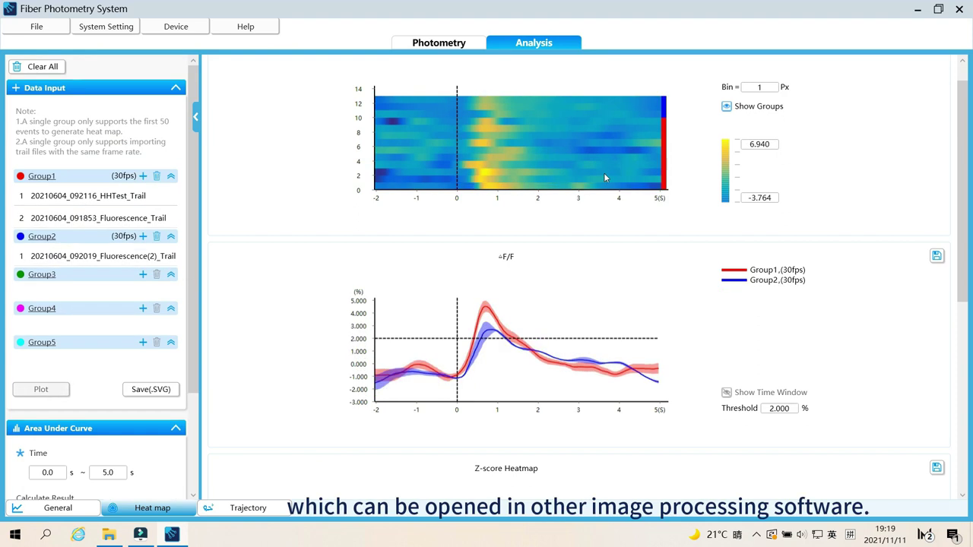
- Calculate the 0–5 s AUC, shade that window on the ΔF/F plot, and save the results as CSV
scroll(645, 330, "down", 4)
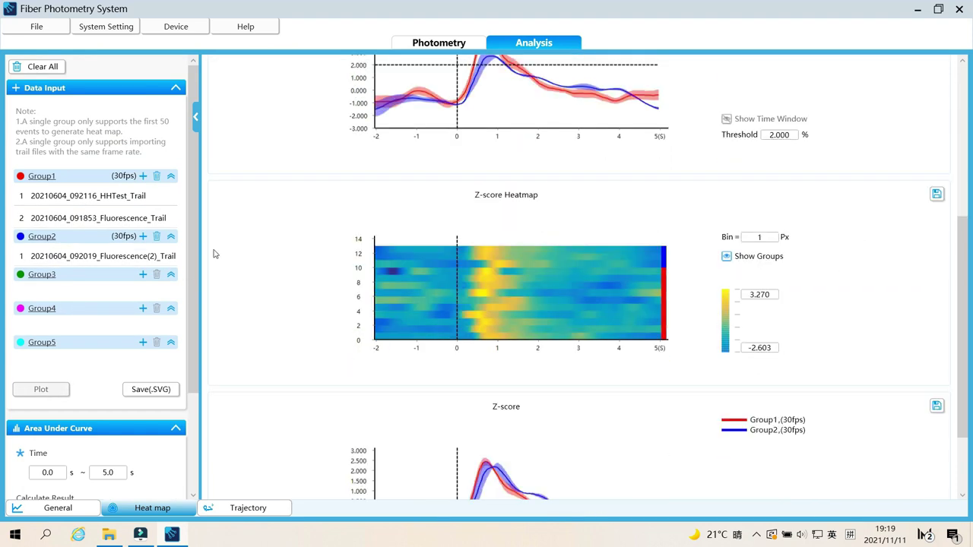
scroll(79, 365, "down", 2)
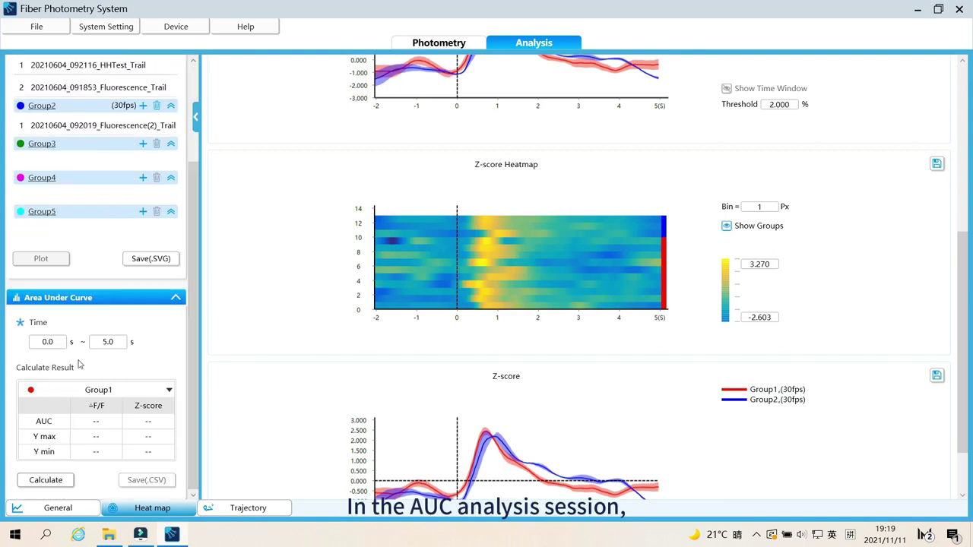
left_click(47, 481)
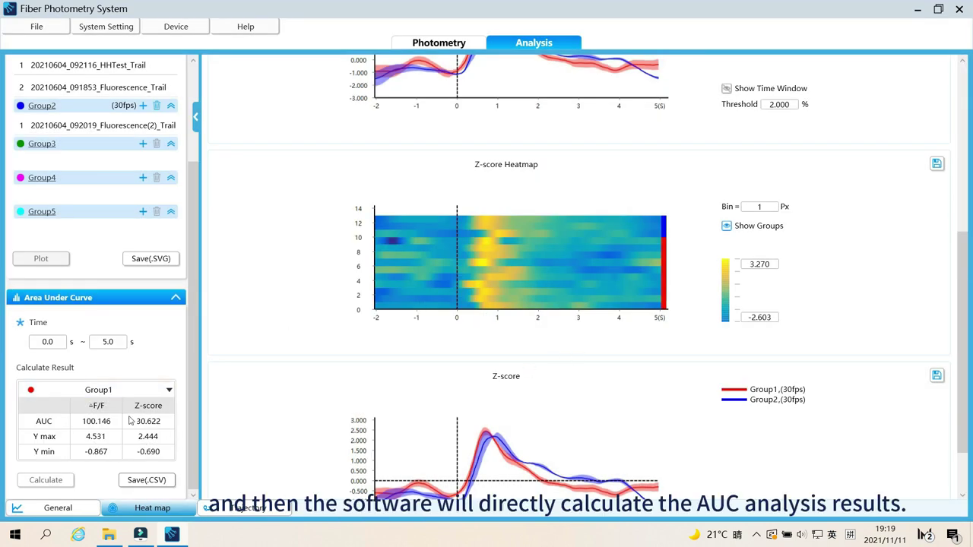
scroll(504, 269, "up", 3)
left_click(726, 272)
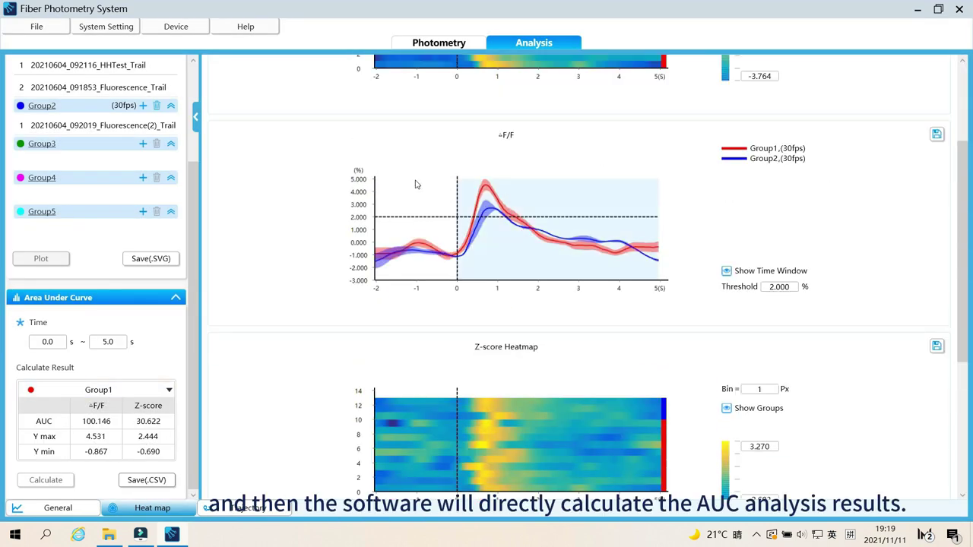
scroll(297, 350, "down", 3)
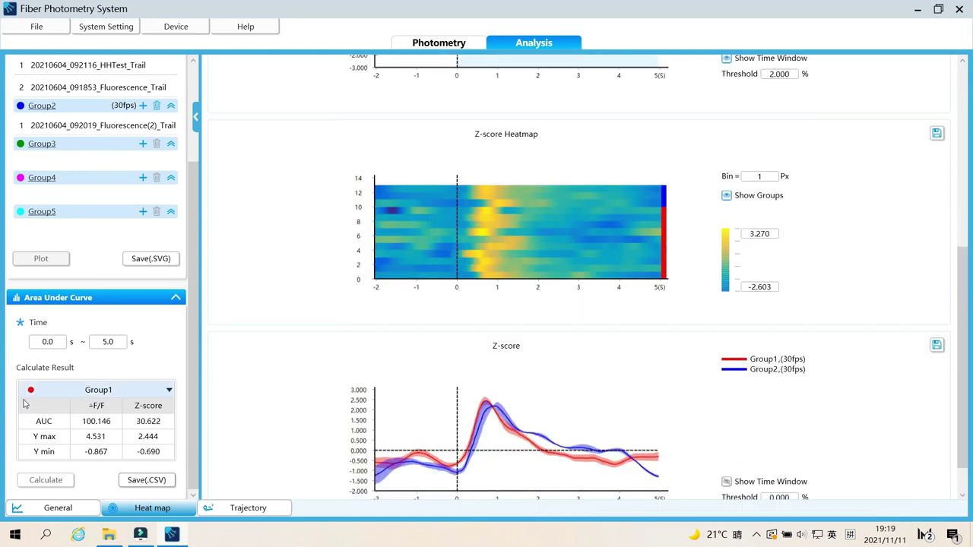
left_click(137, 484)
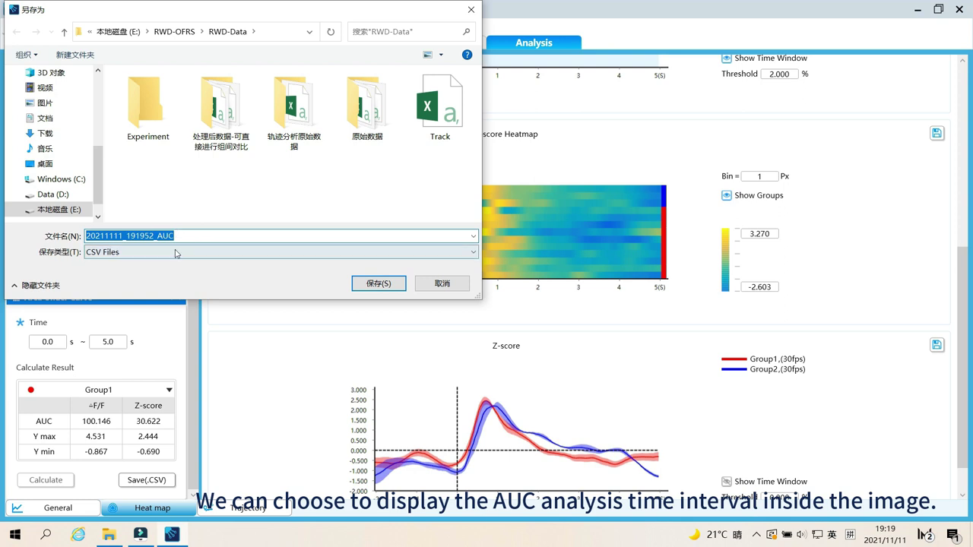
left_click(367, 284)
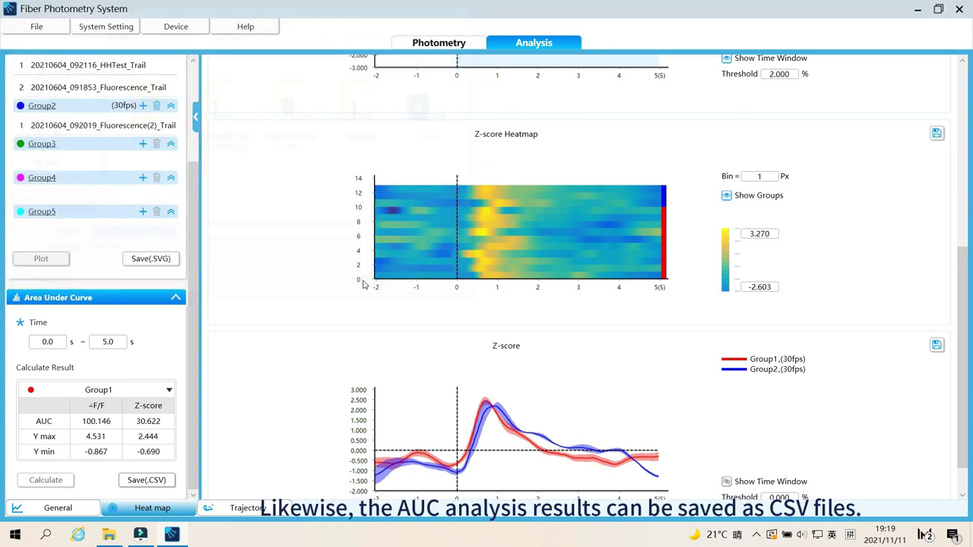
- Open 20211111_191952_AUC from the RWD-Data folder in Excel to check the AUC values
left_click(110, 537)
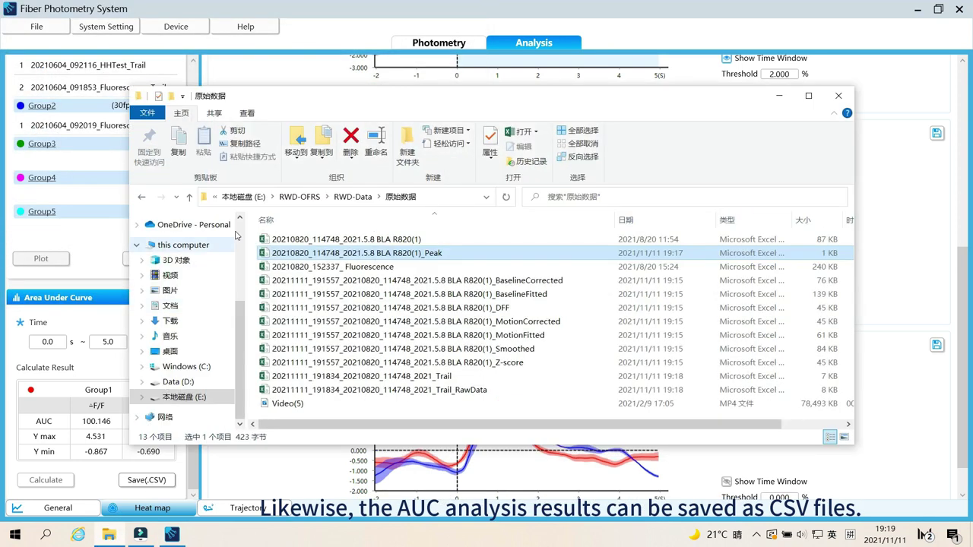
left_click(189, 197)
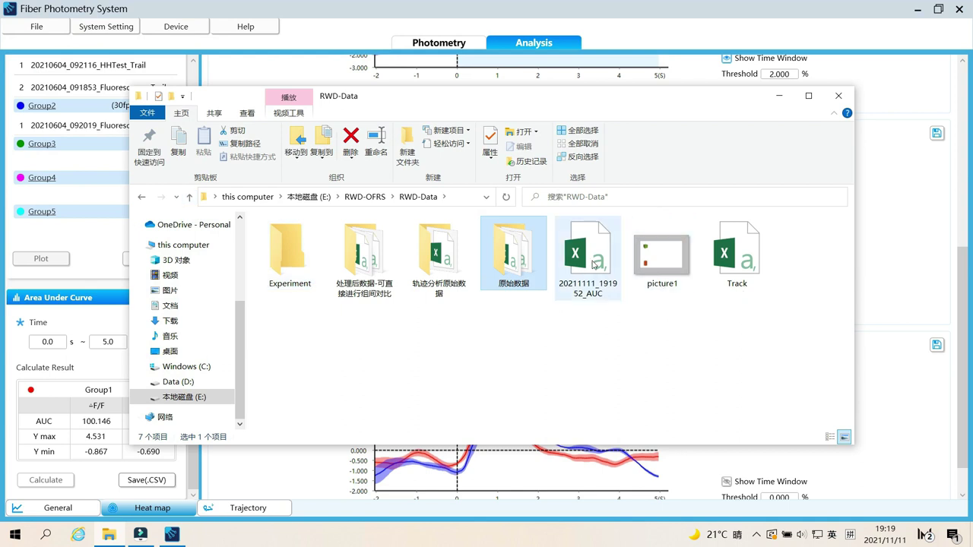
left_click(593, 264)
double_click(592, 262)
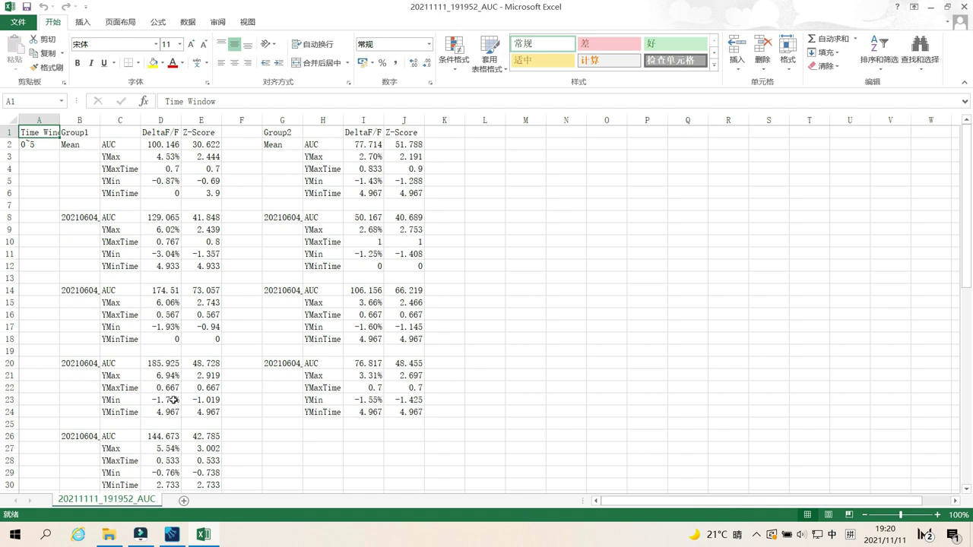
scroll(218, 308, "down", 5)
scroll(219, 309, "up", 5)
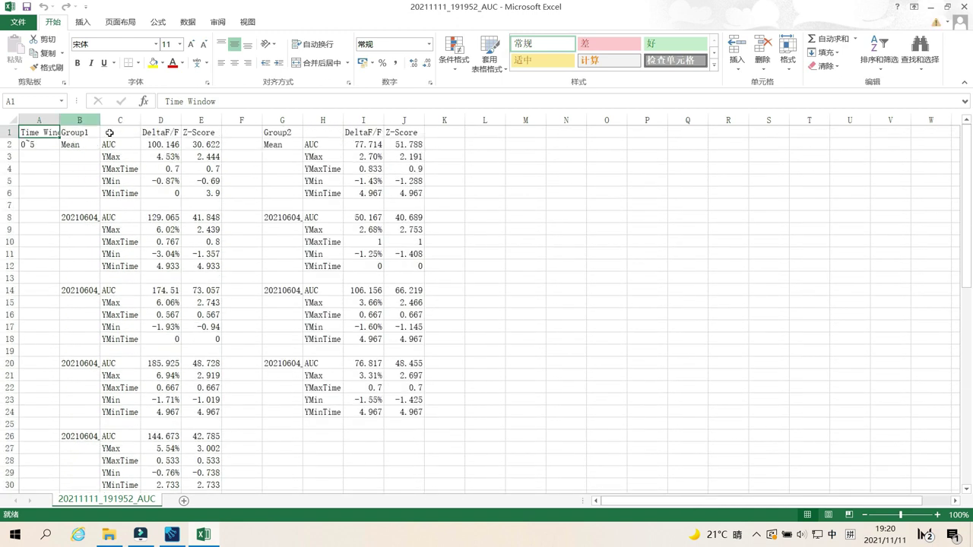
- Close the AUC spreadsheet and hide the file browser to return to the plots
left_click(964, 6)
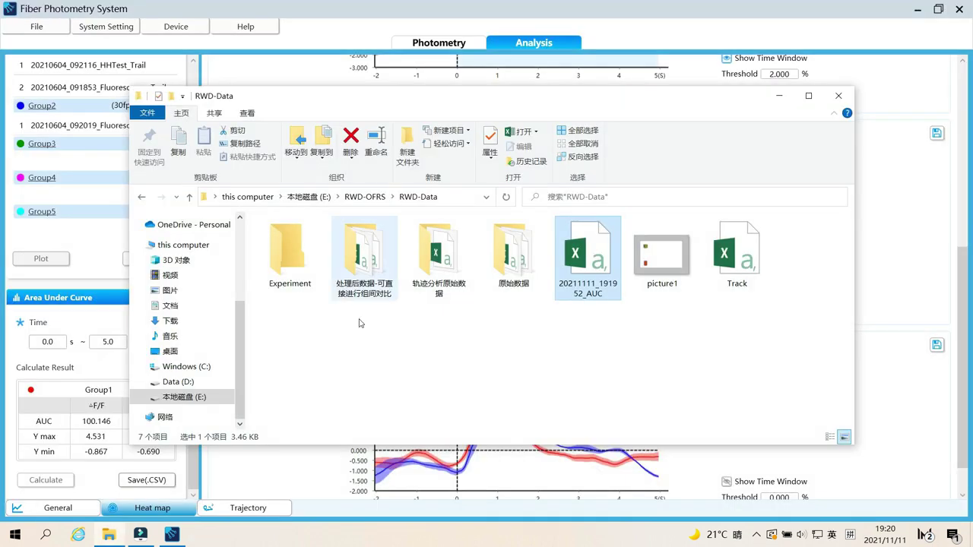
left_click(778, 97)
scroll(127, 287, "up", 2)
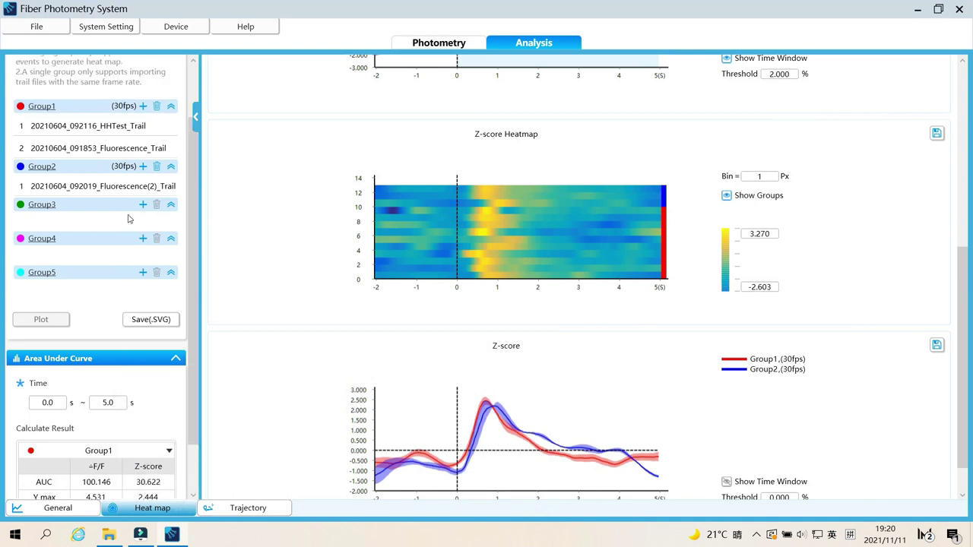
scroll(605, 161, "up", 2)
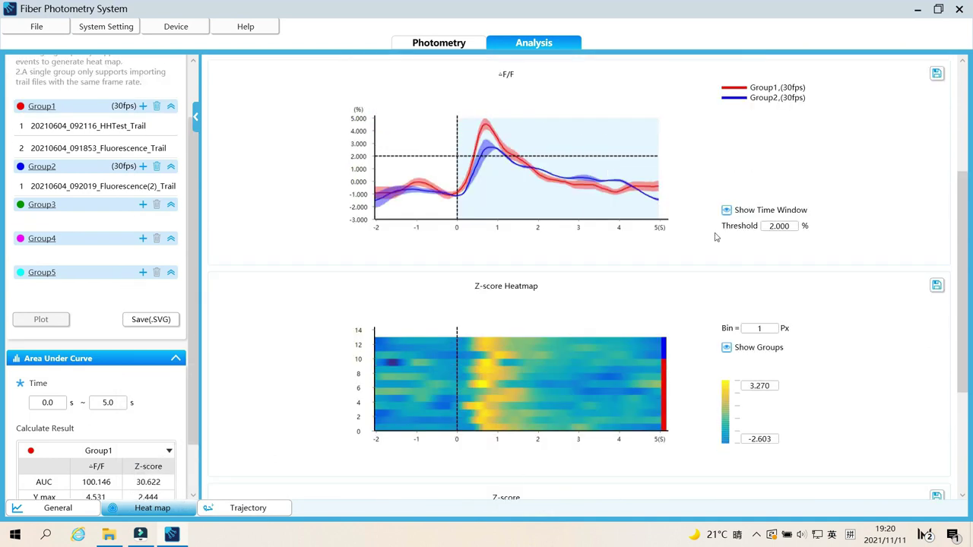
- Start a Save(SVG) export of the plots, then cancel the folder choice without saving
left_click(152, 321)
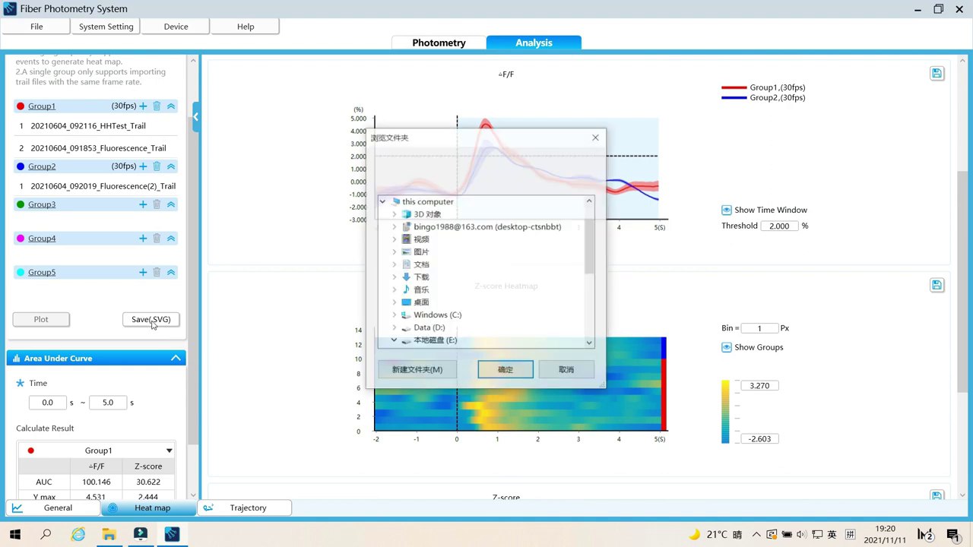
left_click(596, 137)
scroll(342, 282, "down", 3)
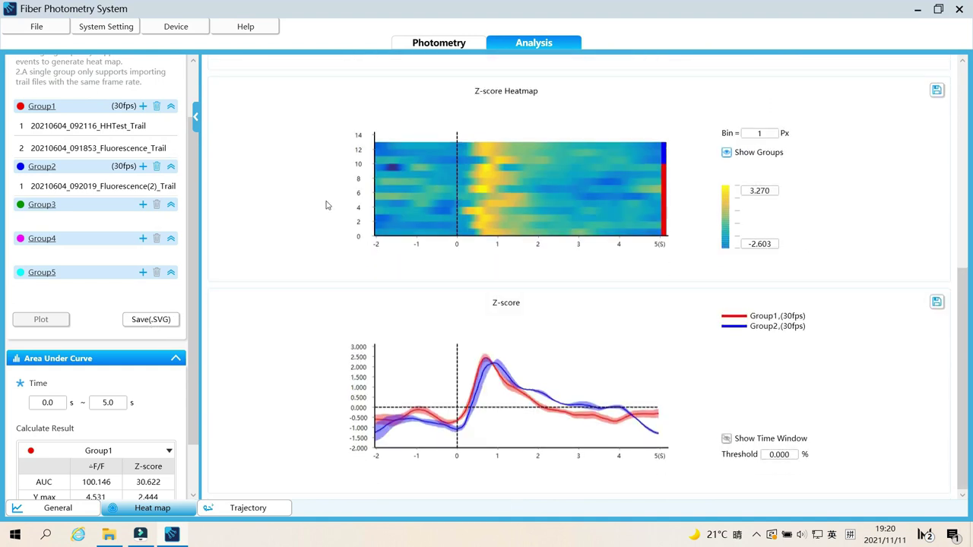
scroll(300, 259, "up", 1)
scroll(579, 301, "down", 1)
- Switch to trajectory analysis and import the Track data file
left_click(250, 509)
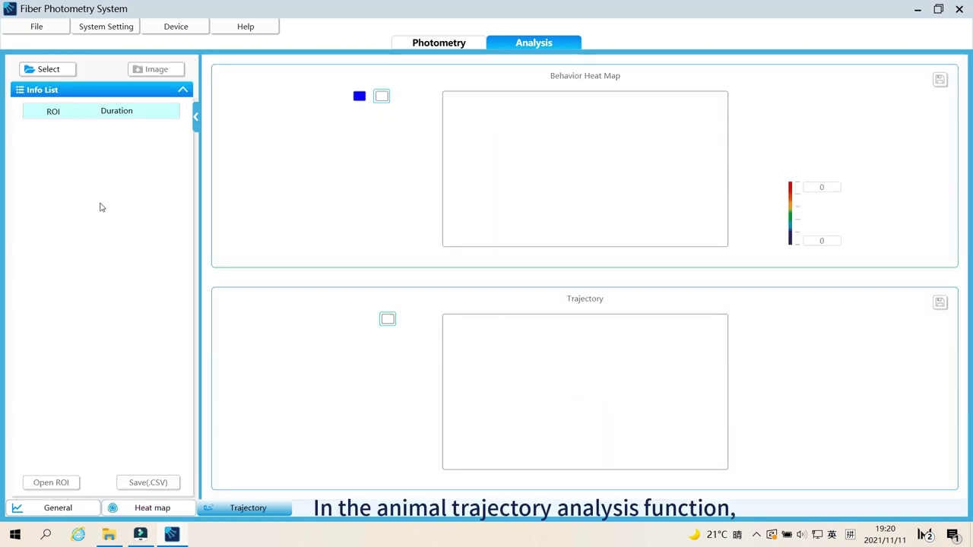
left_click(42, 69)
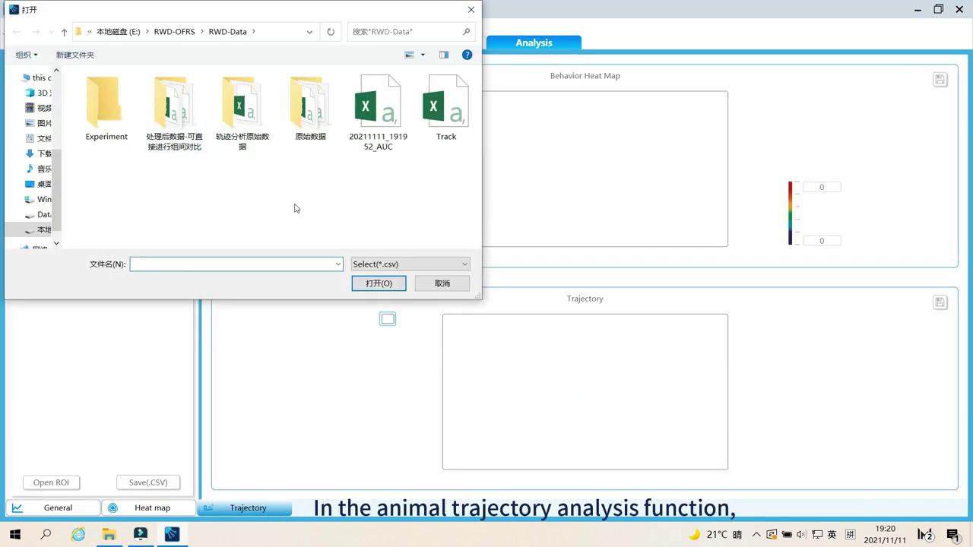
left_click(438, 120)
left_click(379, 283)
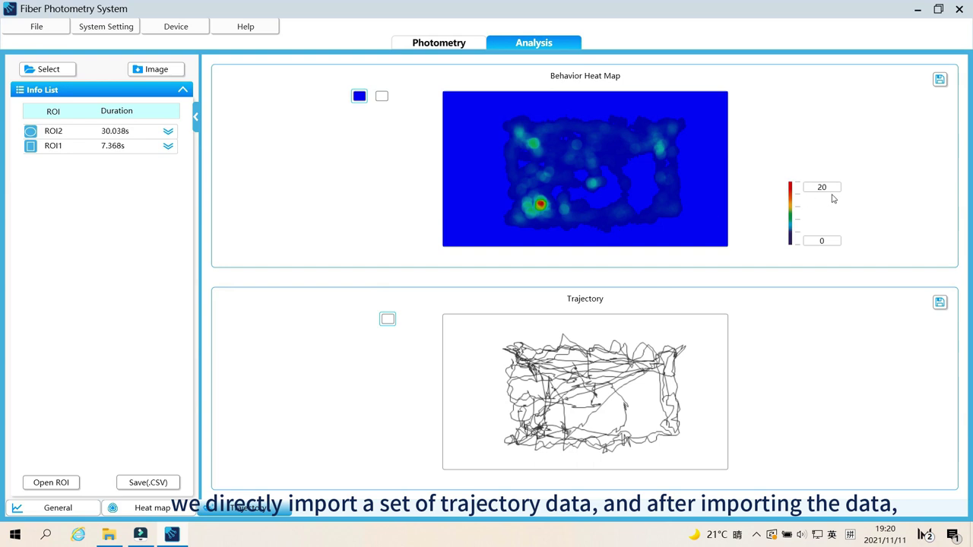
- Change the behavior heat map colour-scale maximum from 20 to 15
left_click_drag(835, 187, 809, 187)
type("15")
key("Return")
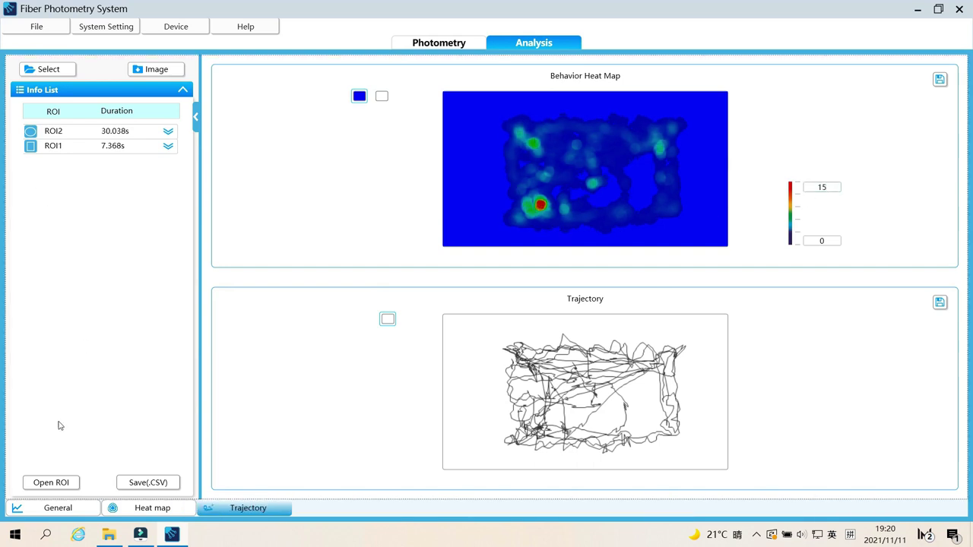
- Overlay the ROI1 and ROI2 outlines and load picture1 as the trajectory background image
left_click(55, 484)
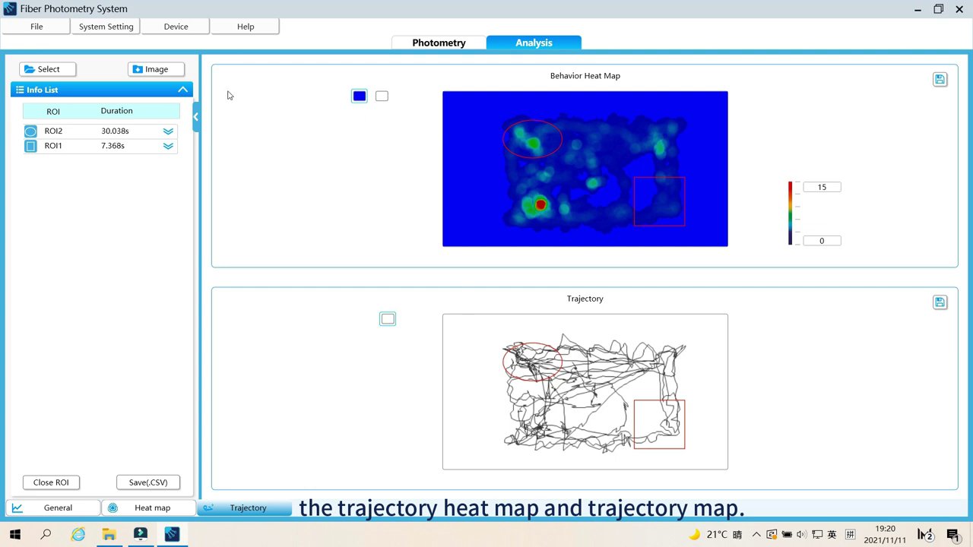
left_click(155, 69)
left_click(377, 109)
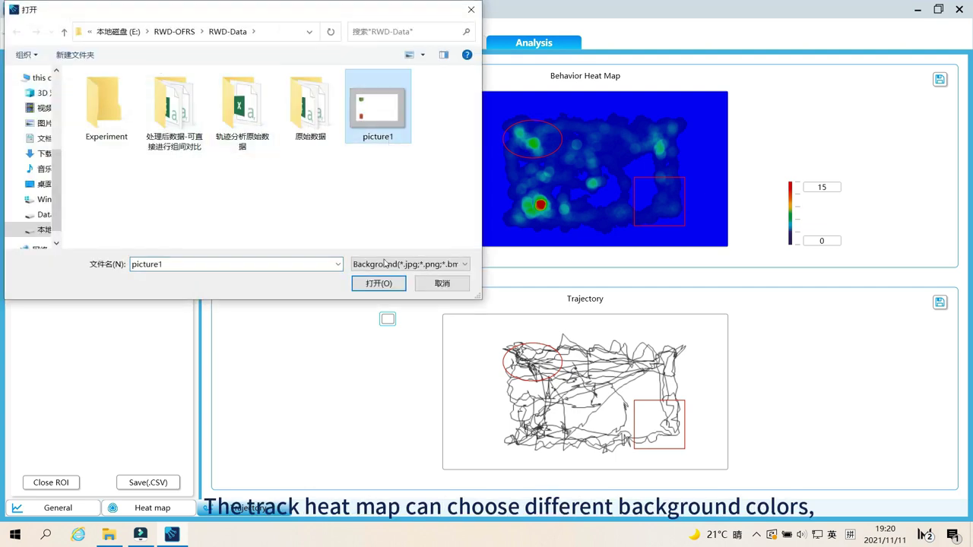
left_click(374, 283)
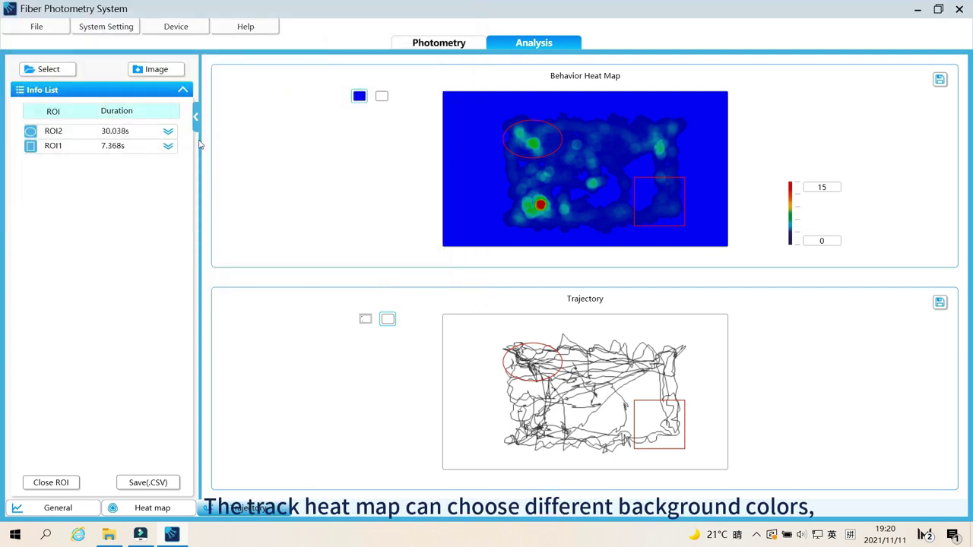